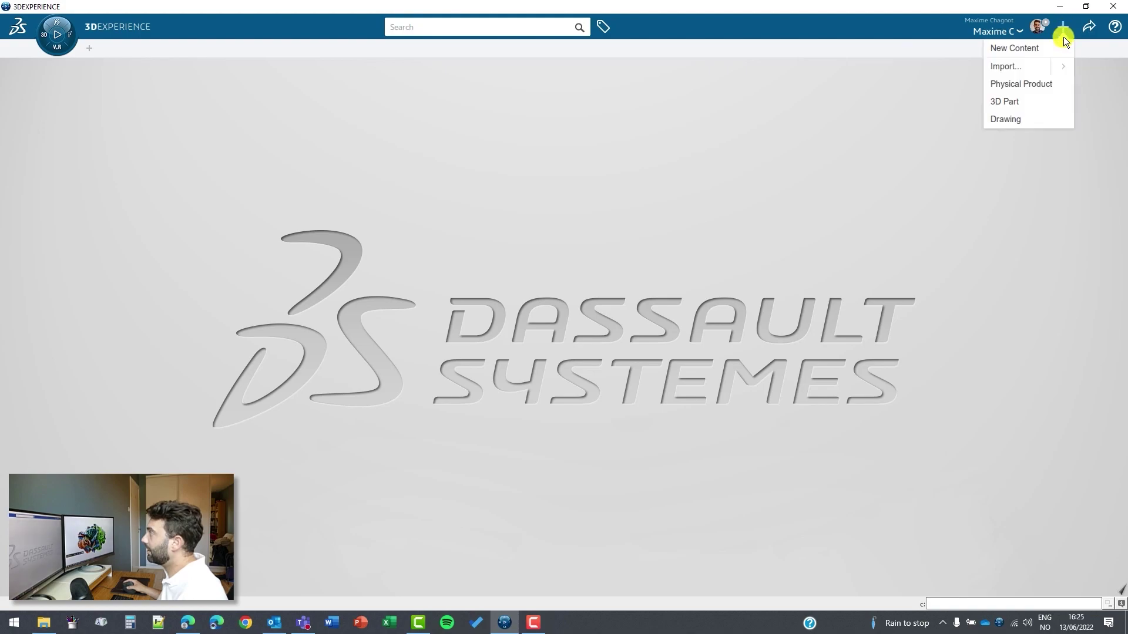
Create a new 3D Part from the + menu with the title 'Axle'
click(1032, 106)
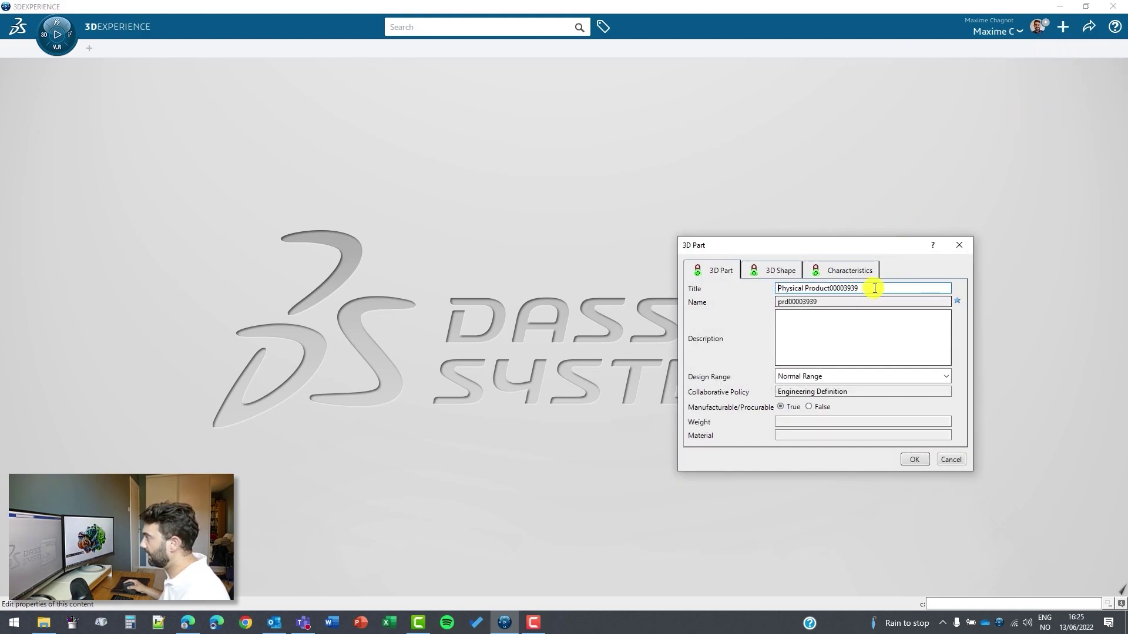
drag(859, 288, 785, 290)
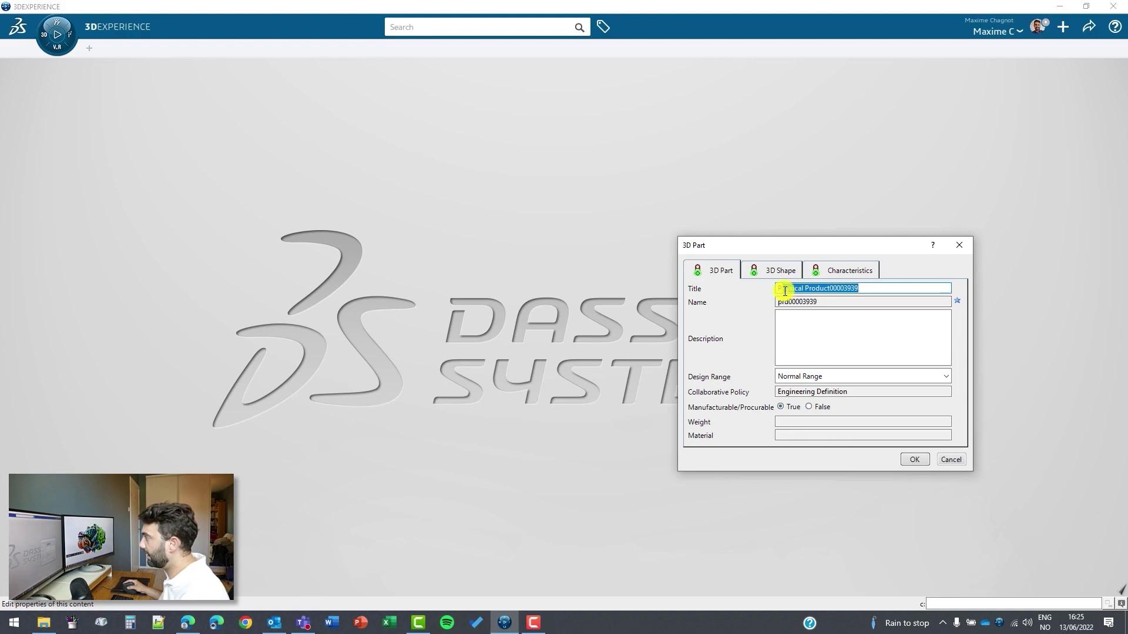
triple_click(864, 288)
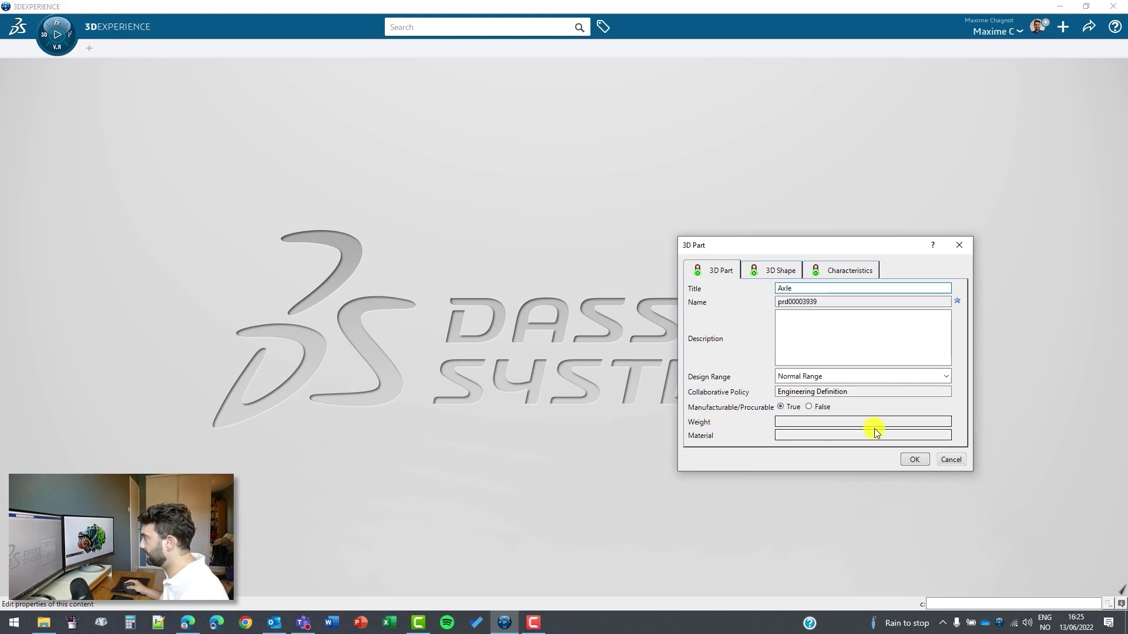
click(917, 463)
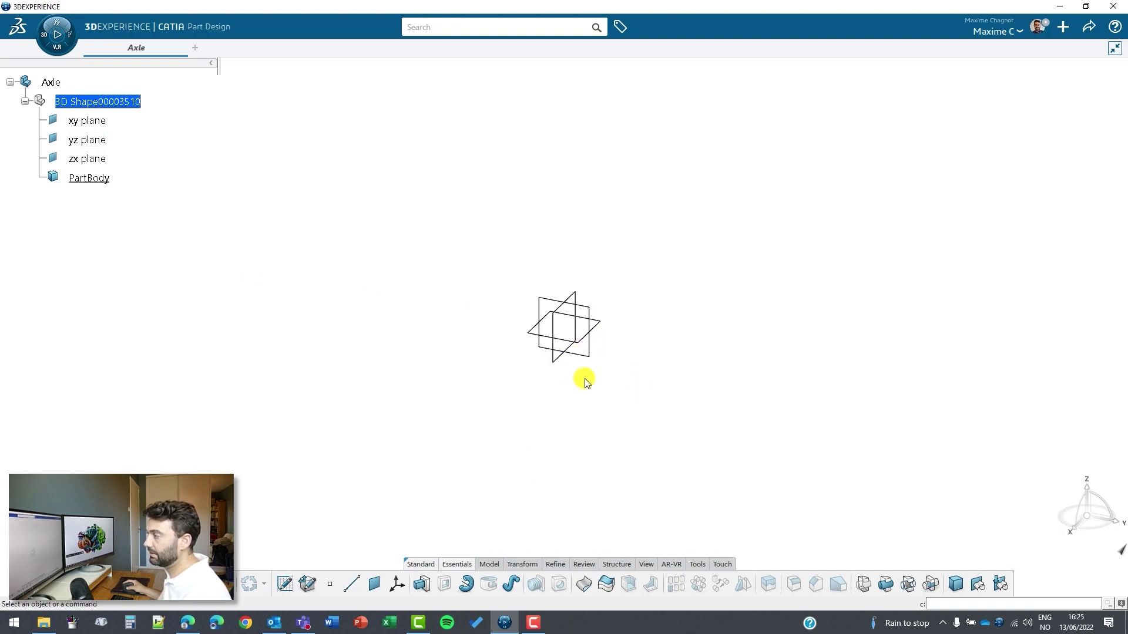
Start a new sketch on the yz plane
click(589, 353)
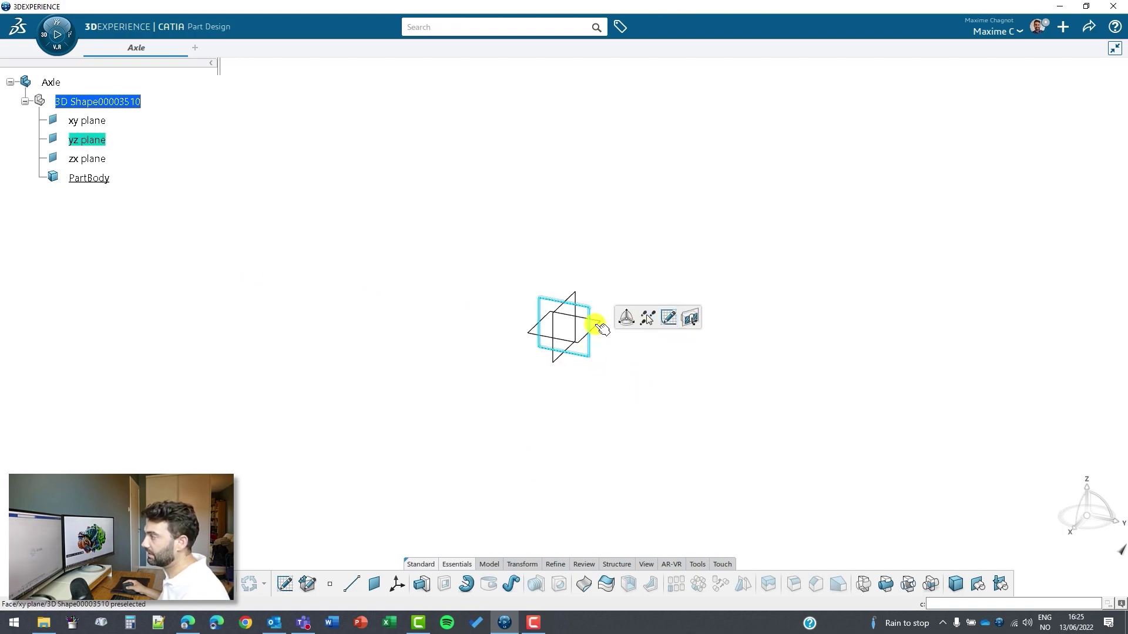
click(632, 397)
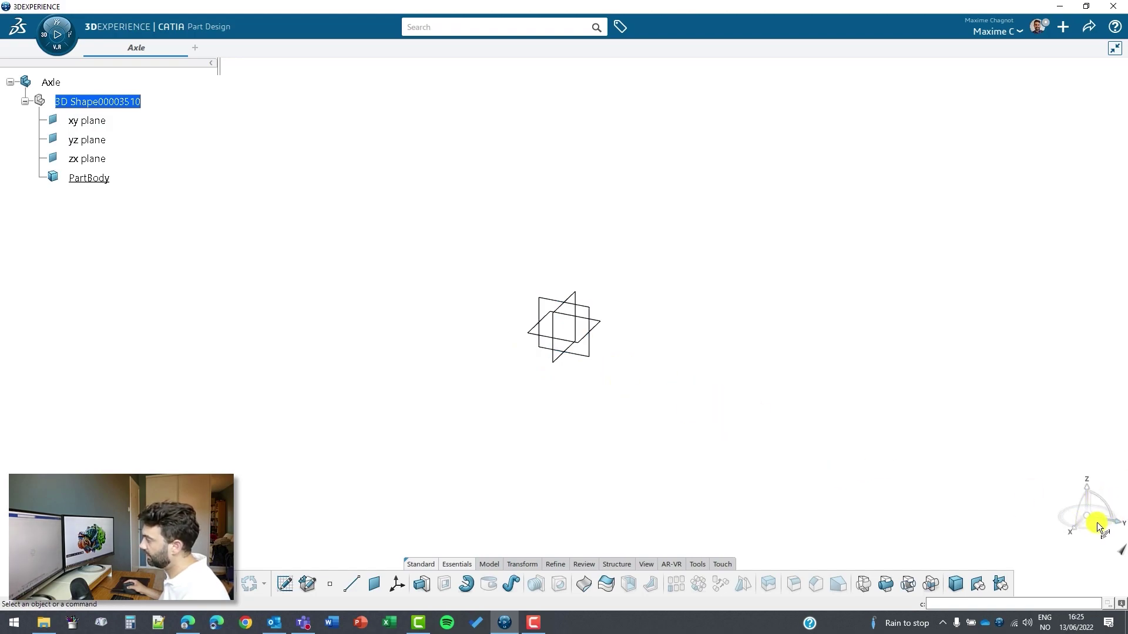
click(589, 359)
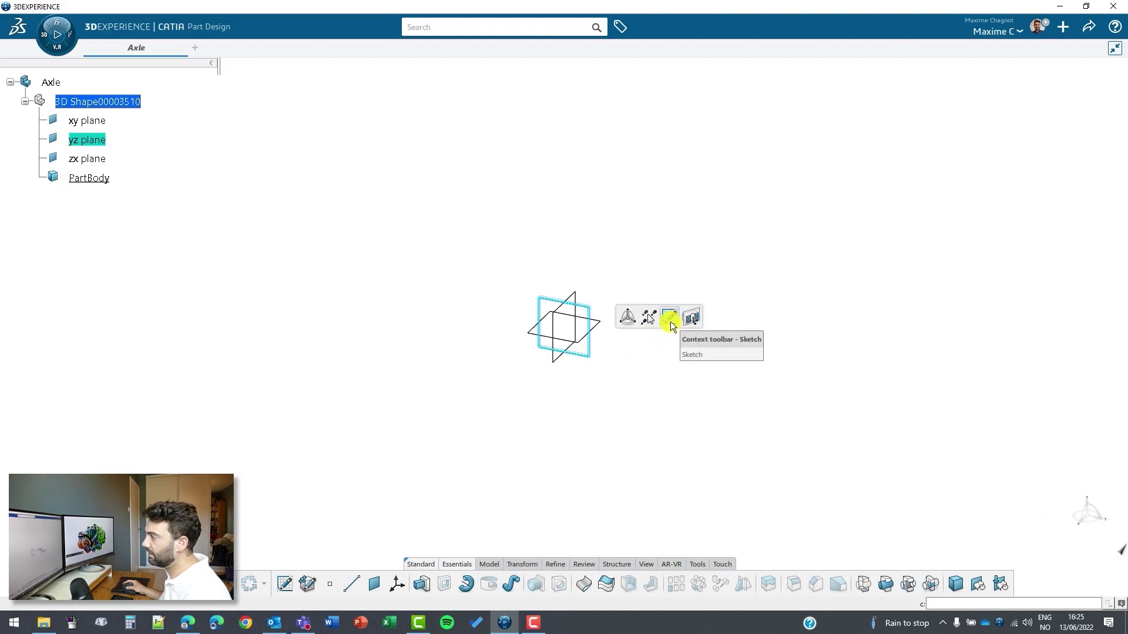
click(671, 322)
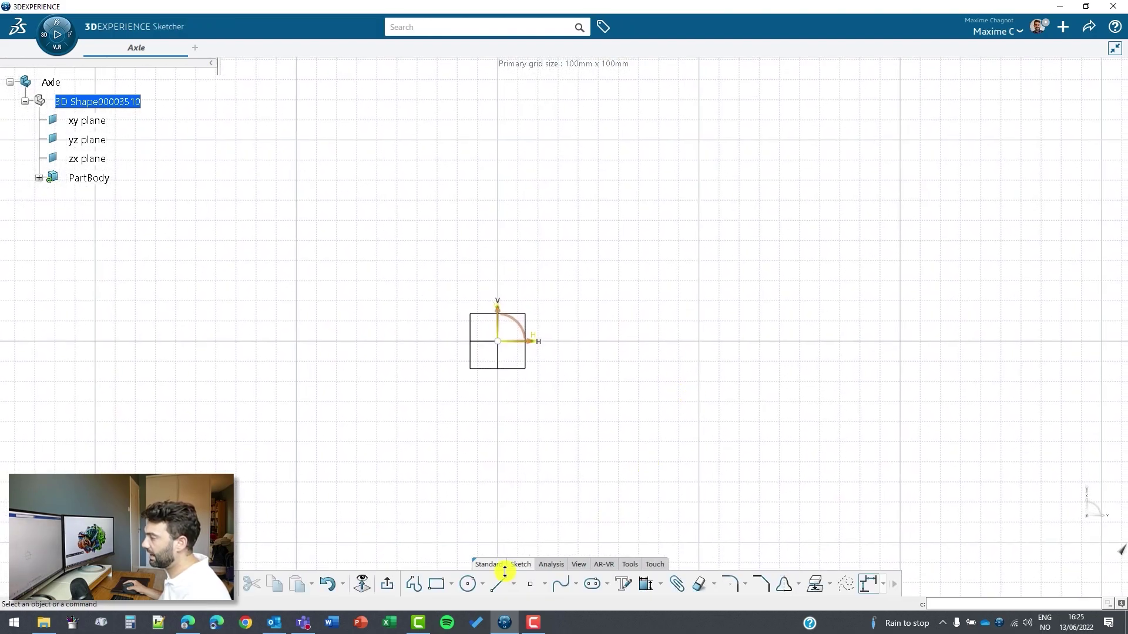
Draw a closed stepped profile from the origin with a tall collar and a lower, longer pin
click(415, 585)
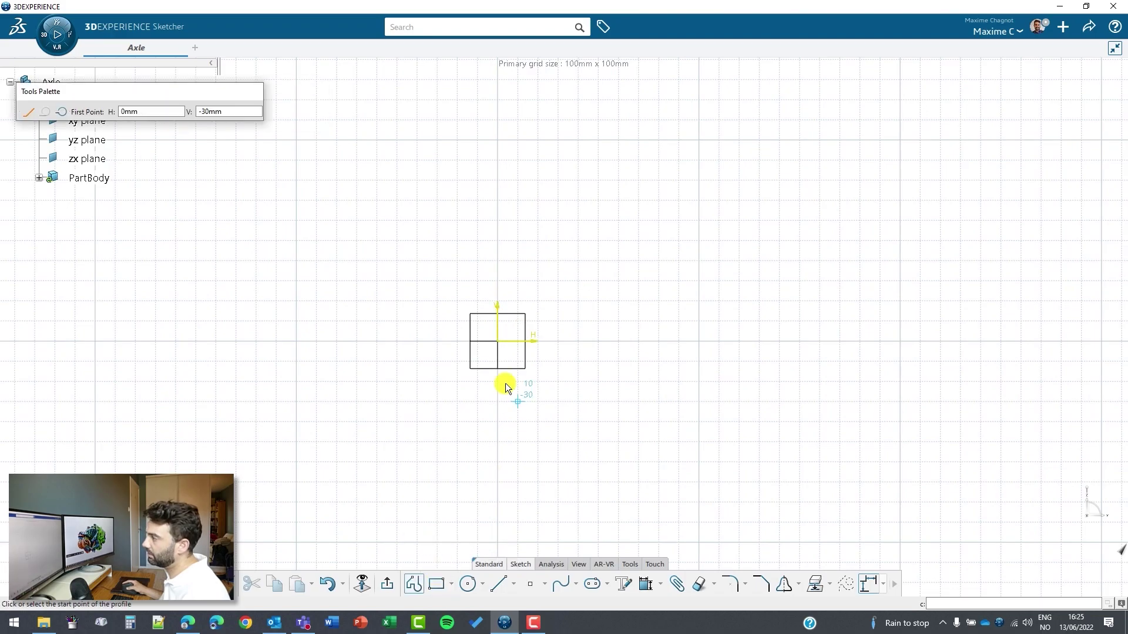
click(423, 581)
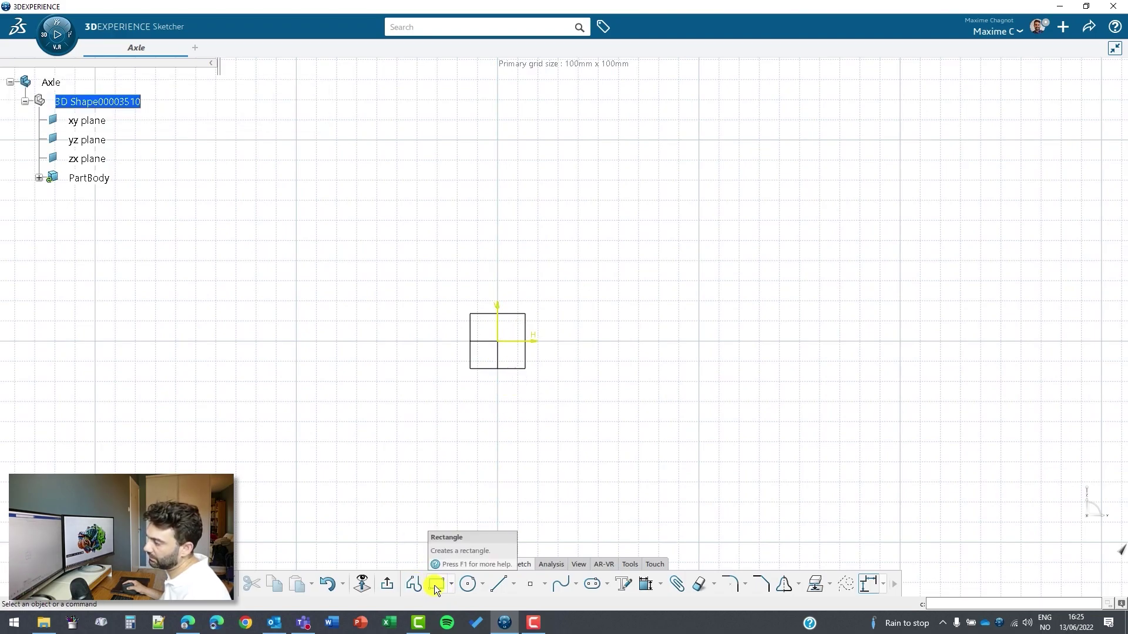
click(416, 587)
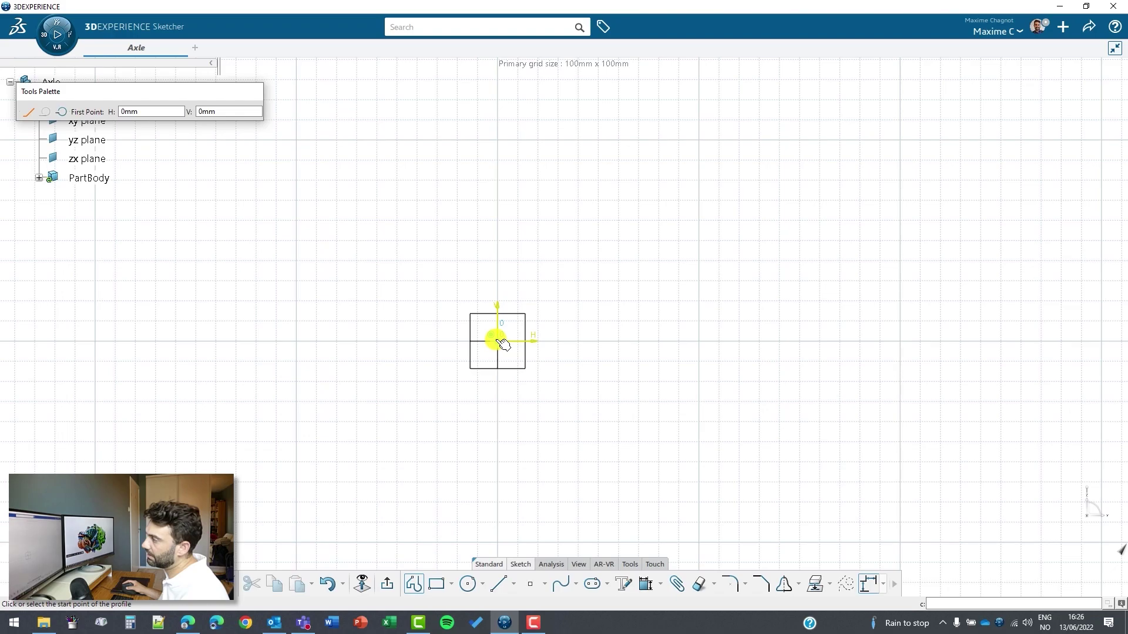
click(502, 343)
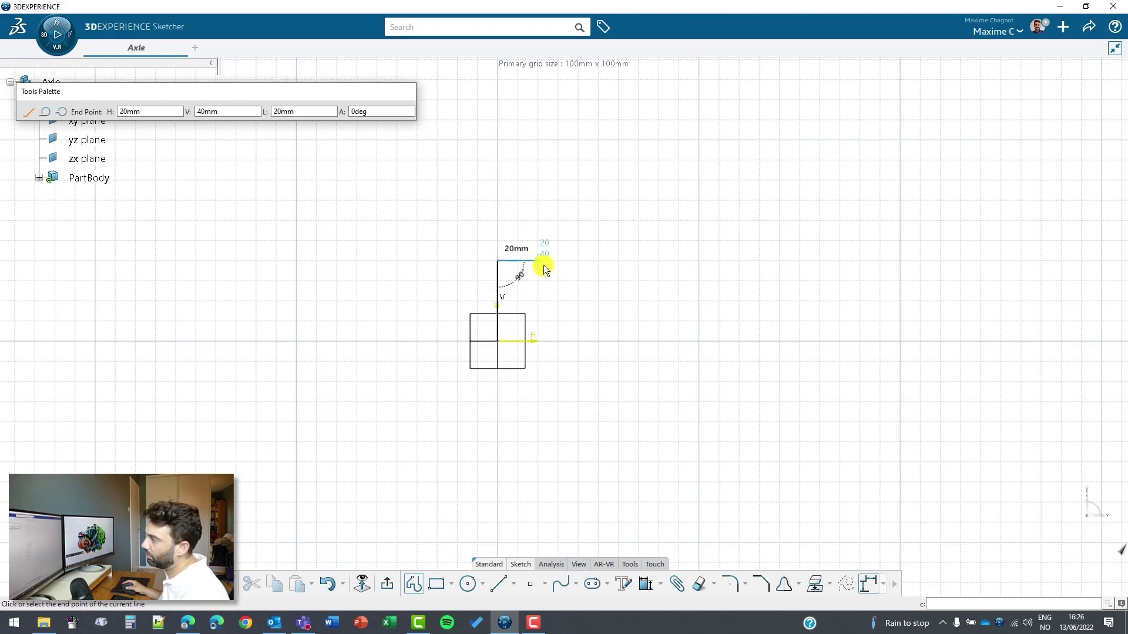
click(537, 301)
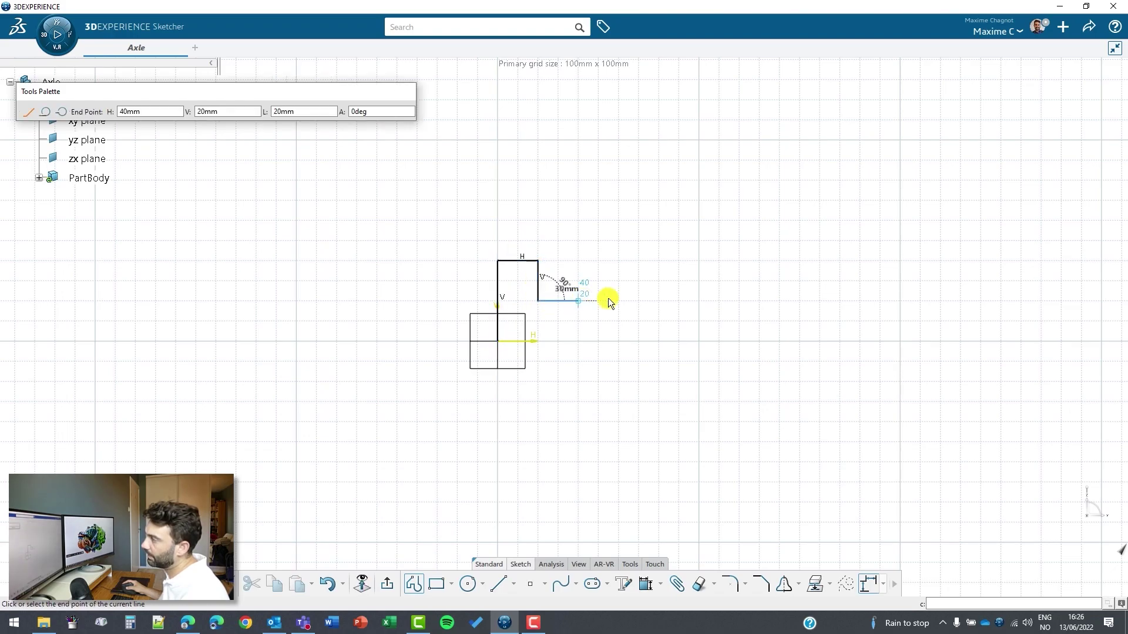
click(699, 300)
click(699, 341)
click(499, 341)
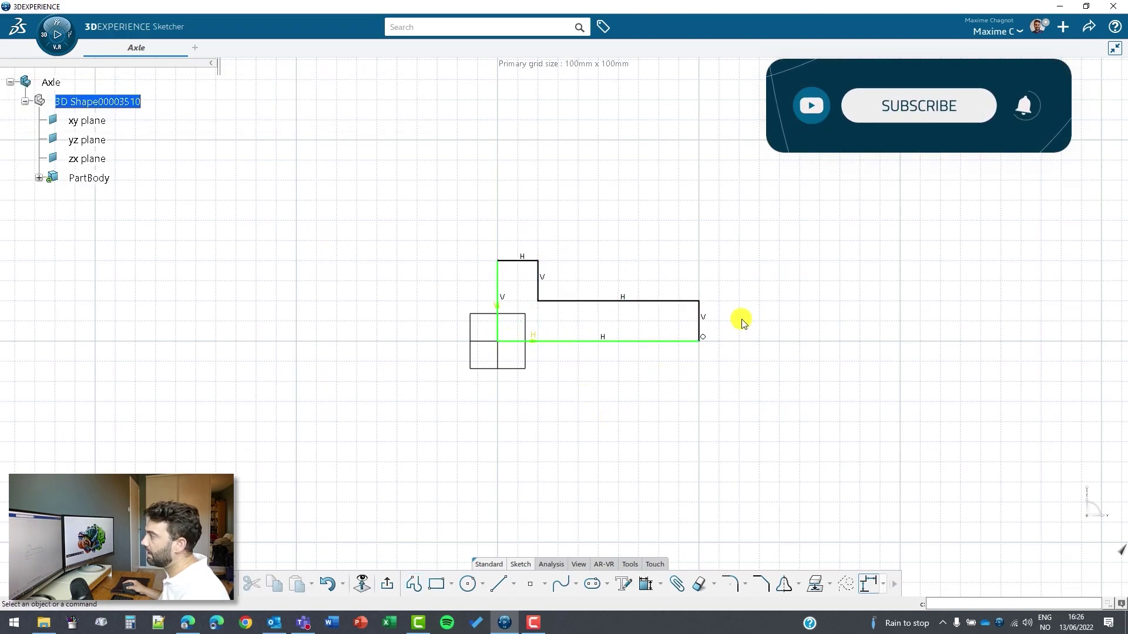
Dimension the pin's end line to 10 and the collar's top width to 10
click(699, 320)
click(846, 279)
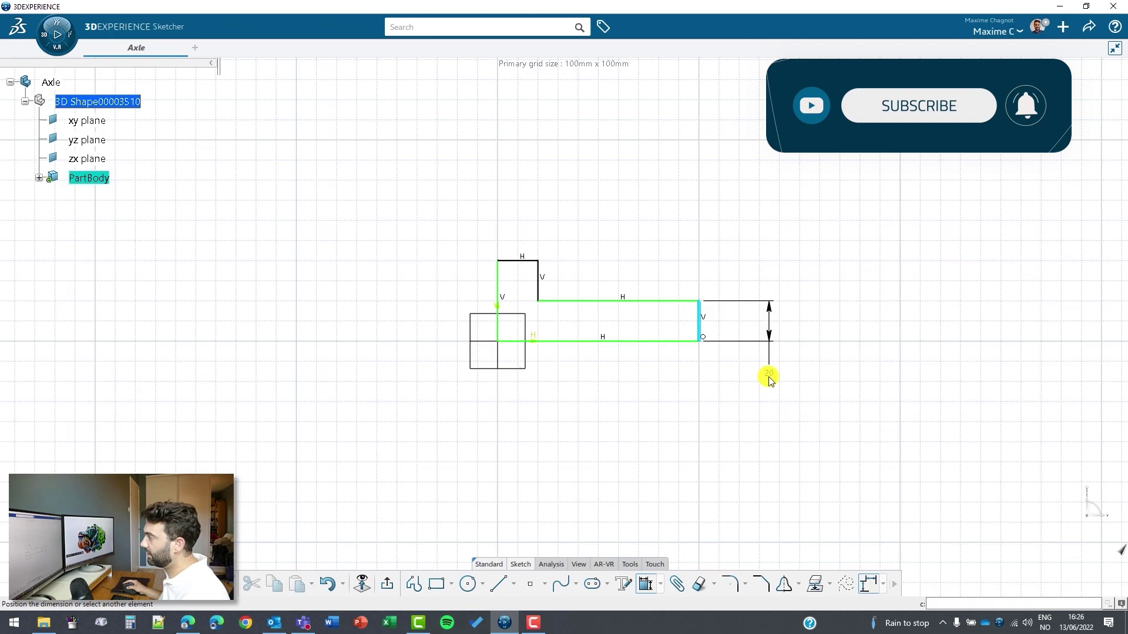
click(766, 374)
double_click(767, 372)
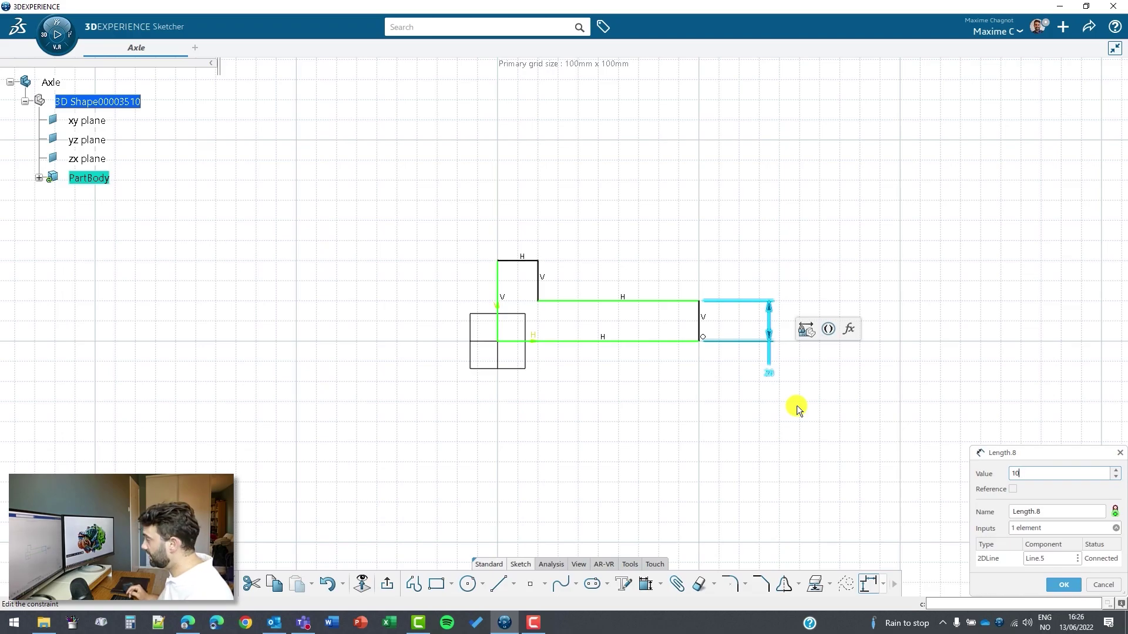
text(10)
key(Return)
click(797, 405)
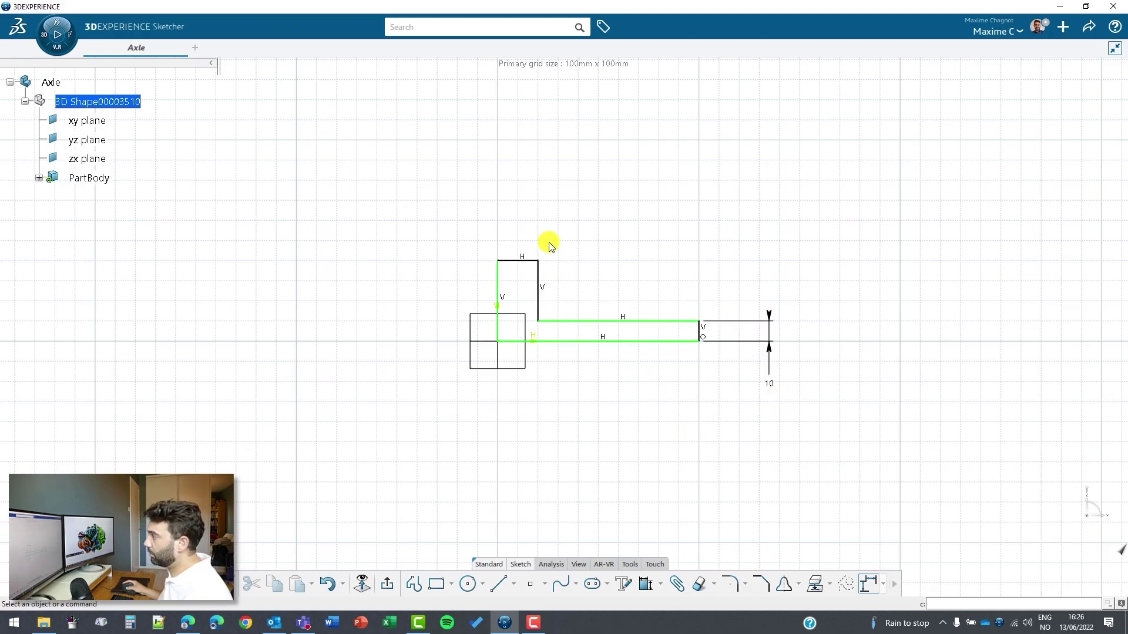
click(532, 261)
click(655, 223)
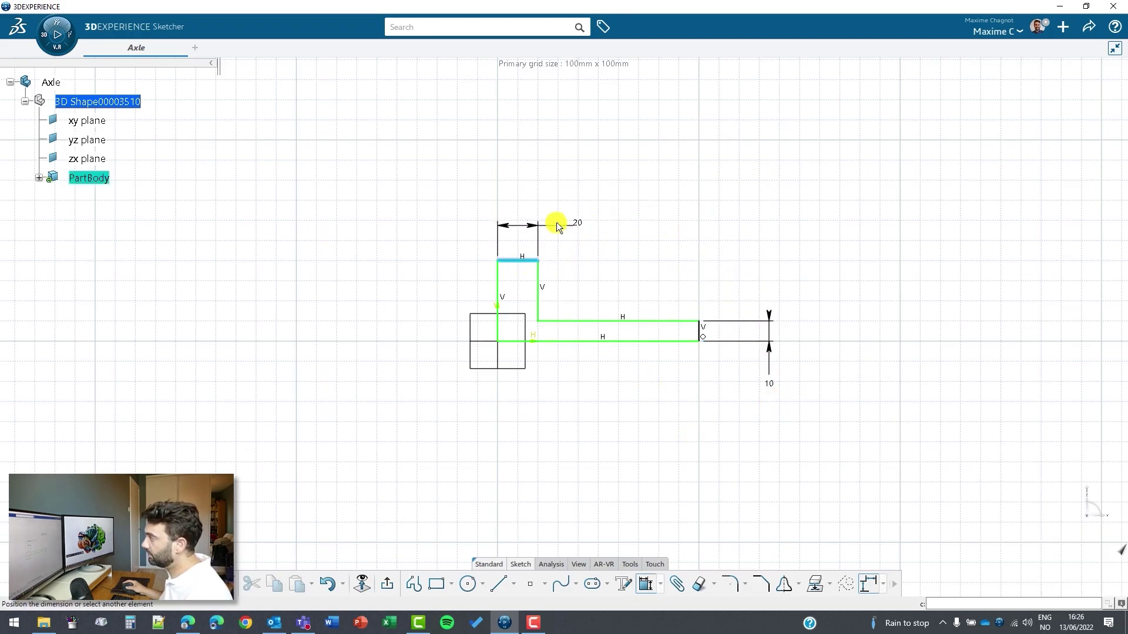
click(588, 223)
text(10)
key(Return)
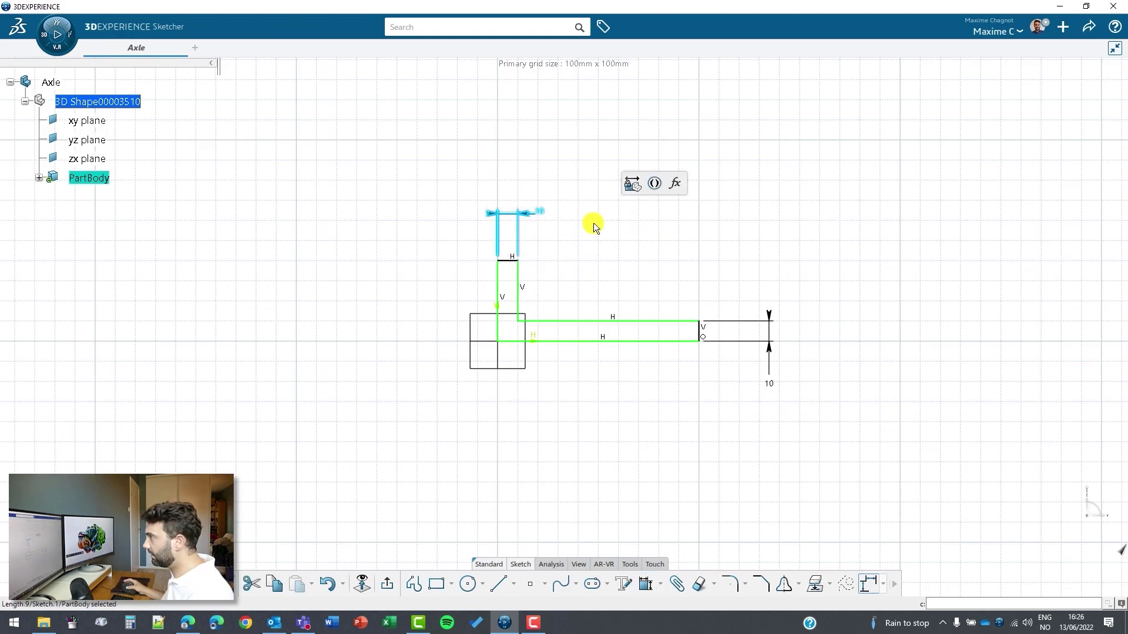
Dimension the overall base length to 50 and the collar height above the base to 20
click(578, 345)
click(698, 301)
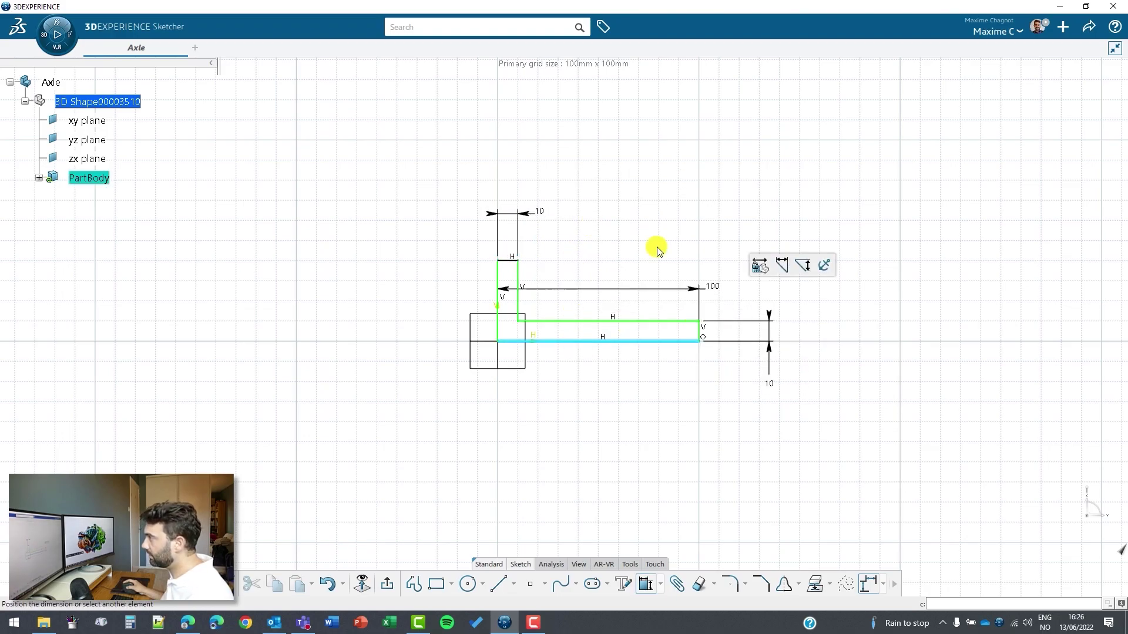
click(580, 174)
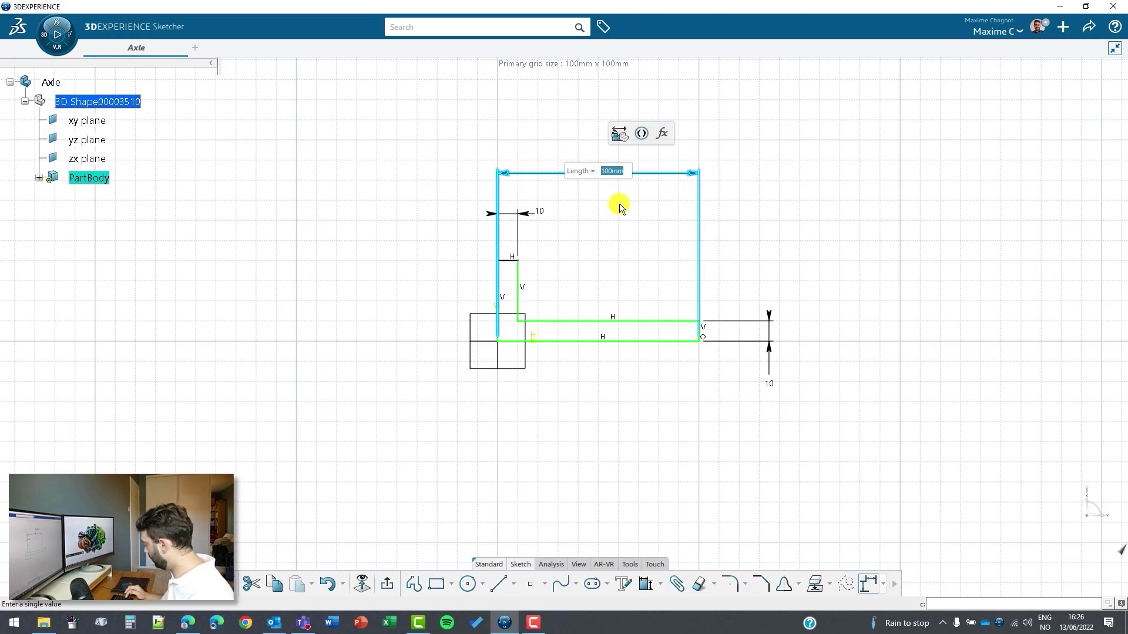
text(50)
key(Return)
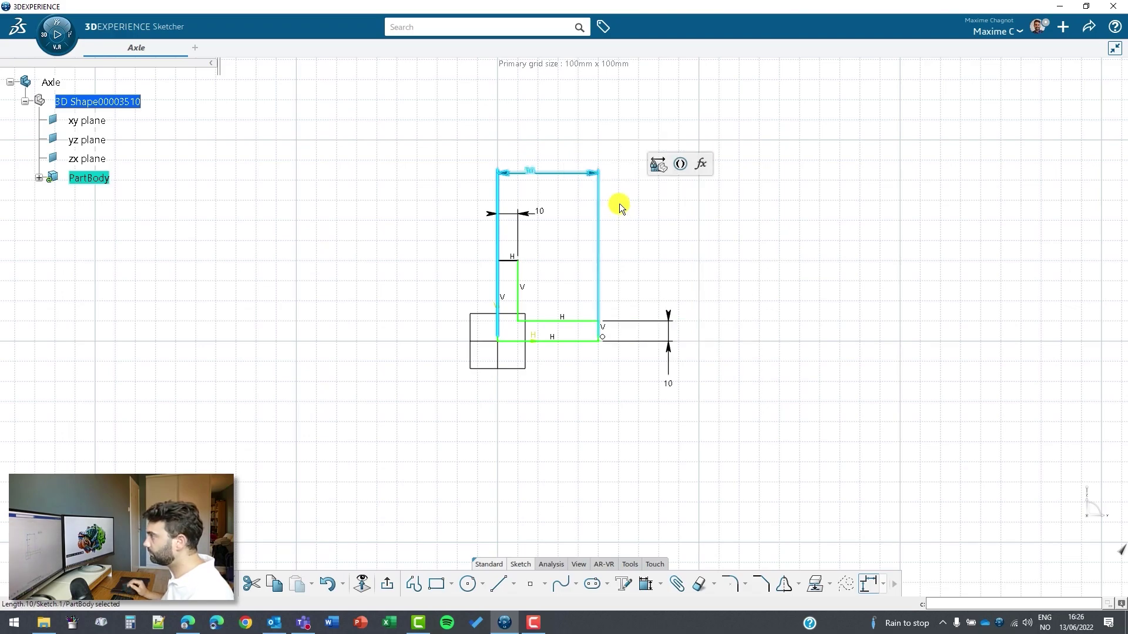
click(509, 260)
ctrl+click(542, 340)
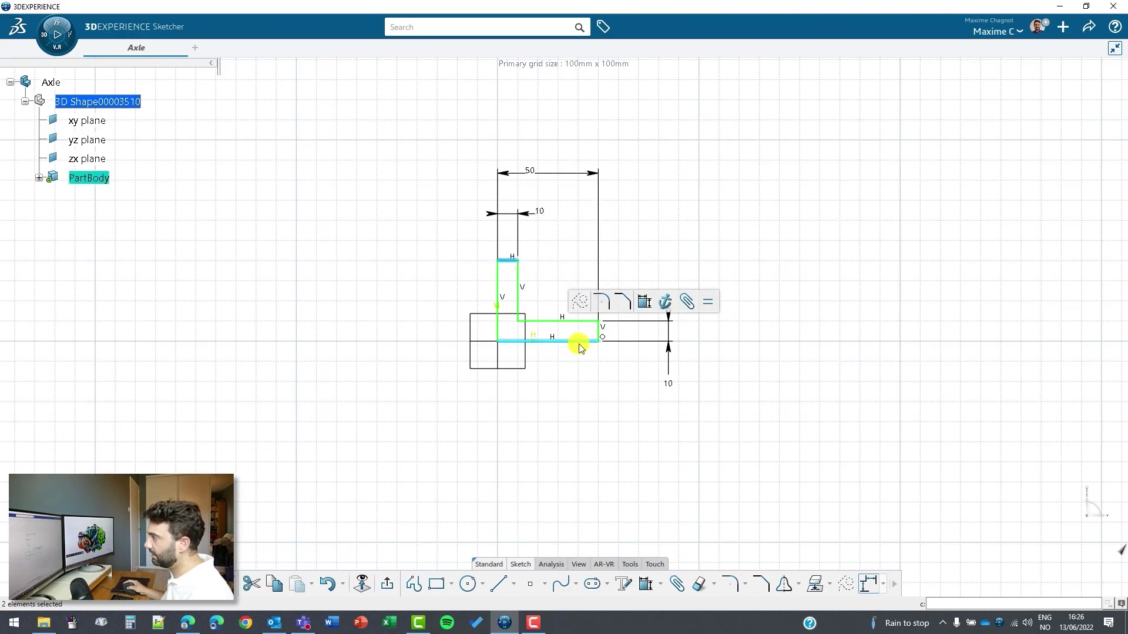
click(645, 301)
click(471, 298)
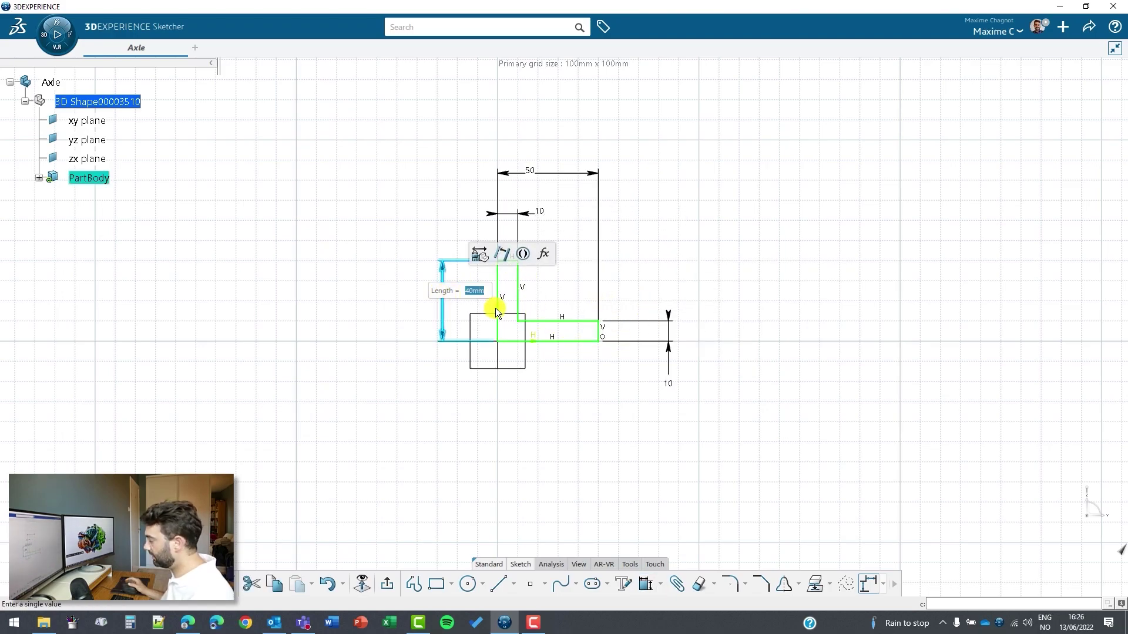
text(2)
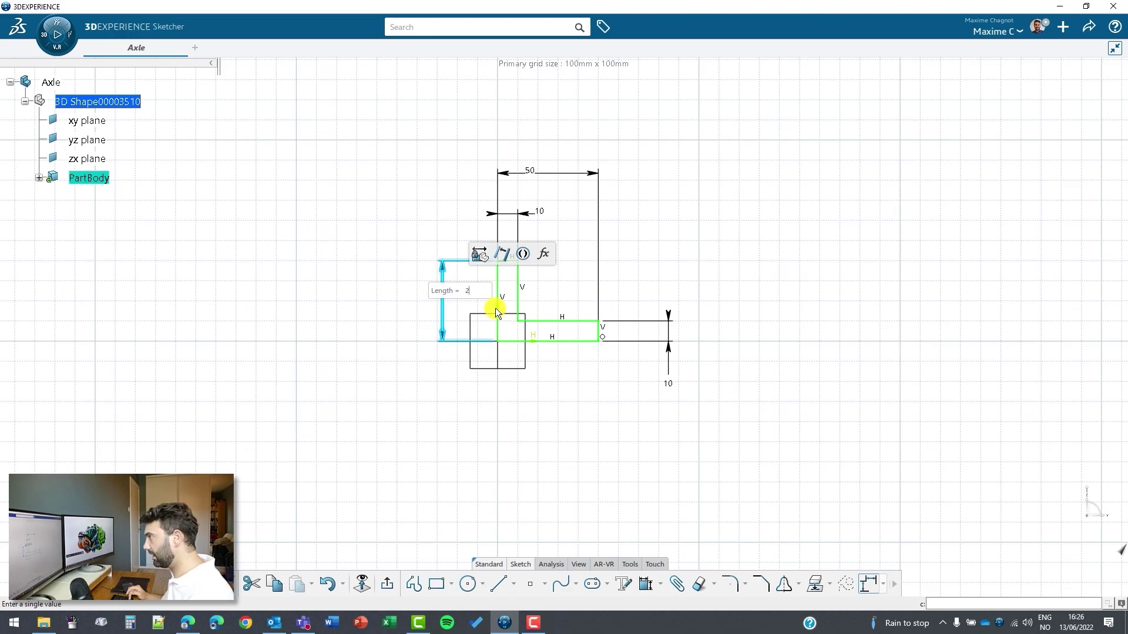
text(0)
key(Return)
Move the 50 dimension closer to the profile and recentre the sketch
mouse_move(677, 257)
middle_down()
mouse_move(690, 263)
mouse_move(675, 288)
middle_up()
middle_drag(591, 120, 596, 167)
drag(584, 121, 586, 238)
middle_drag(607, 325, 592, 271)
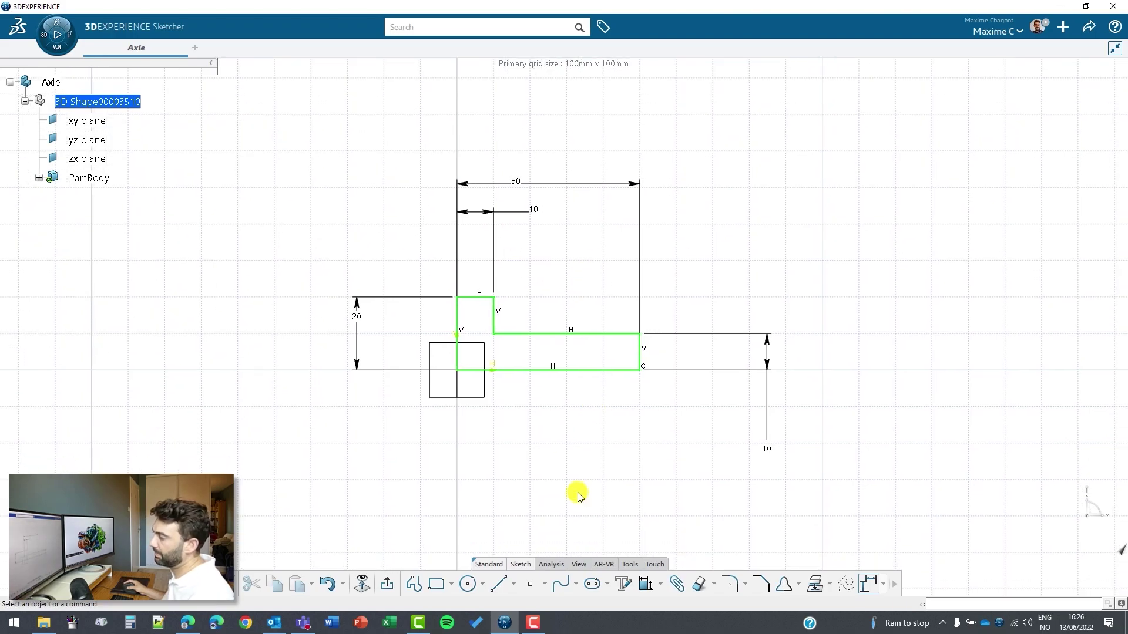
Draw an axis line along the base line, extending past both ends of the profile
click(513, 587)
click(513, 559)
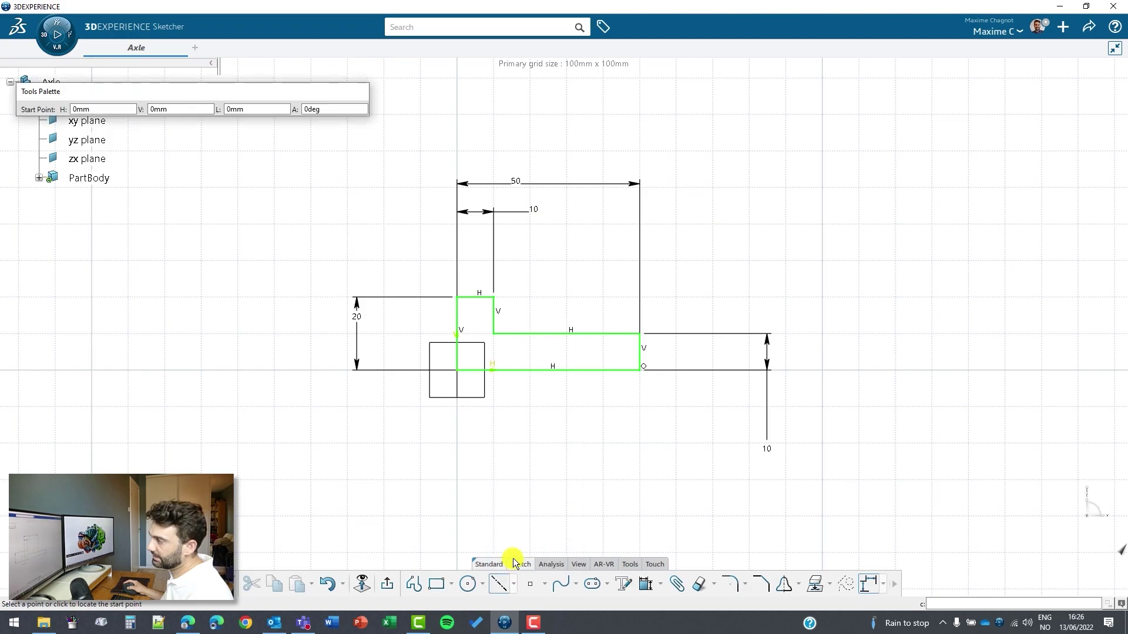
click(272, 371)
click(896, 365)
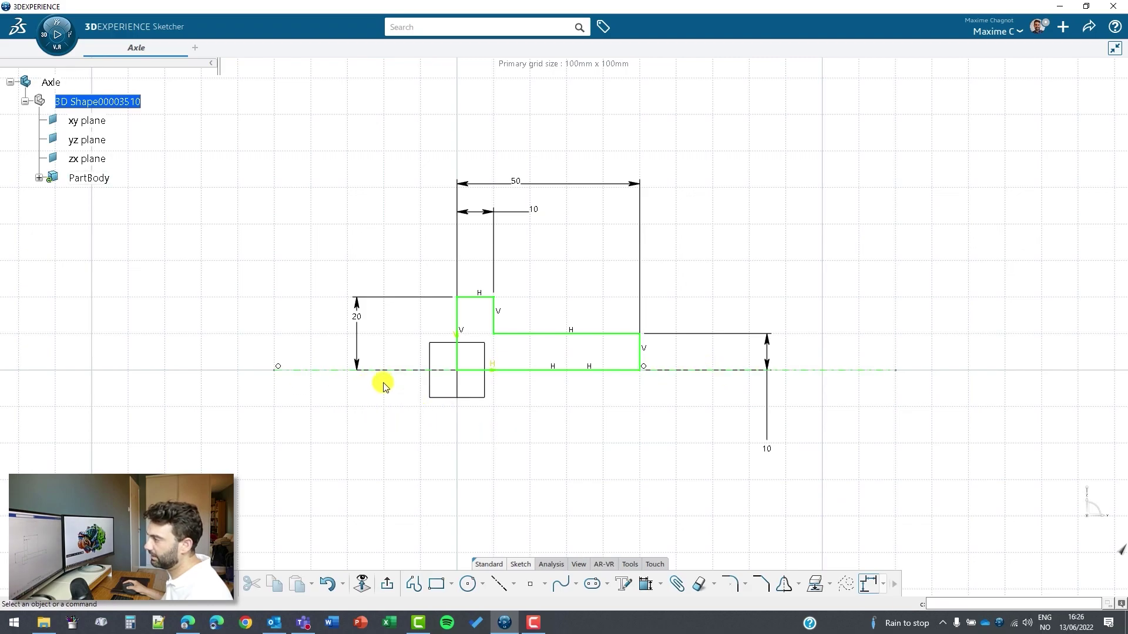
Exit the sketch and revolve Sketch.1 360° into Shaft.1
click(392, 588)
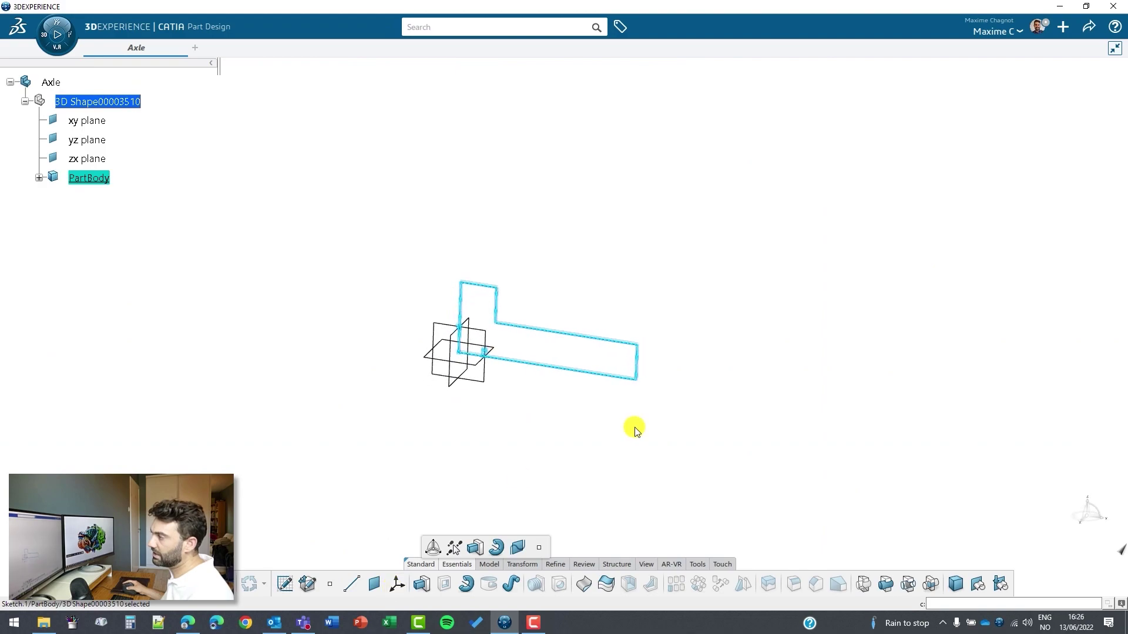
click(467, 586)
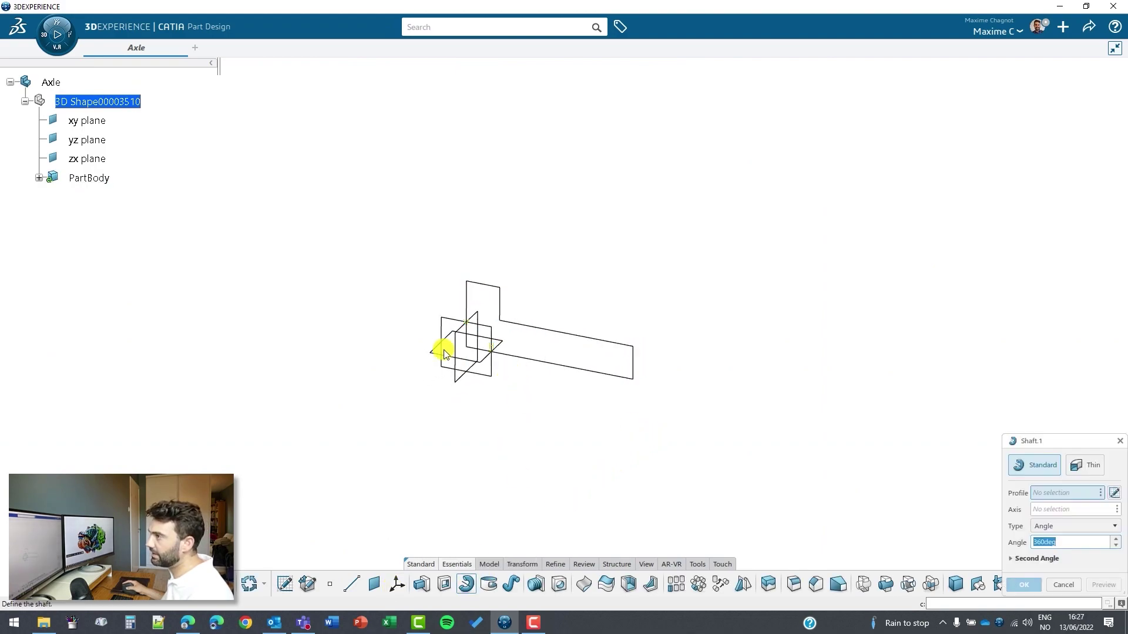
click(39, 177)
click(92, 196)
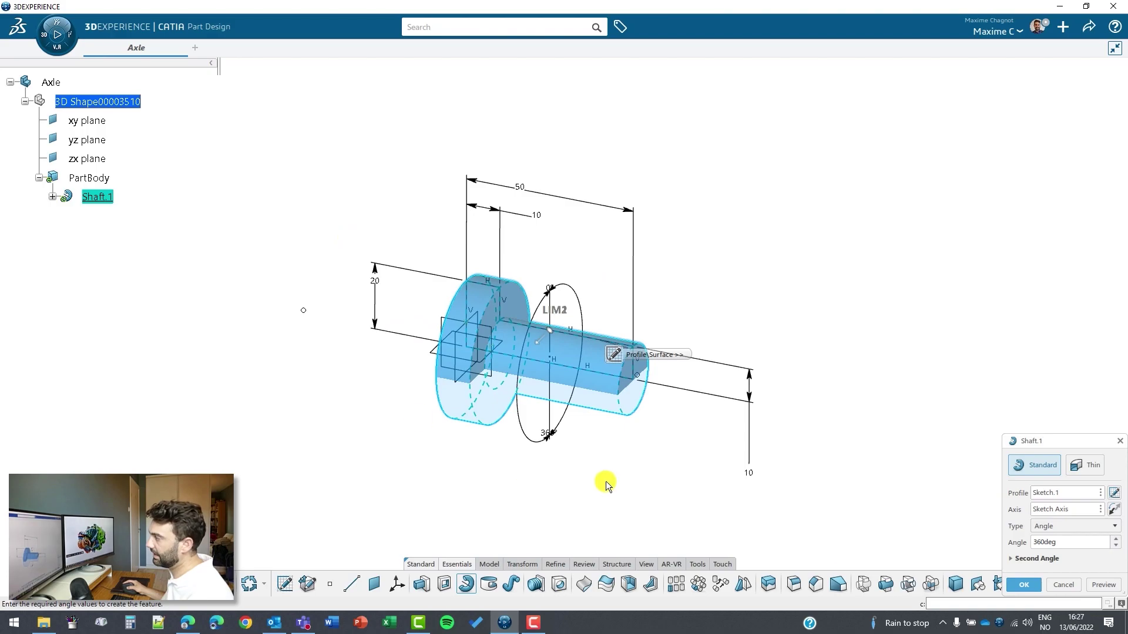
click(1030, 583)
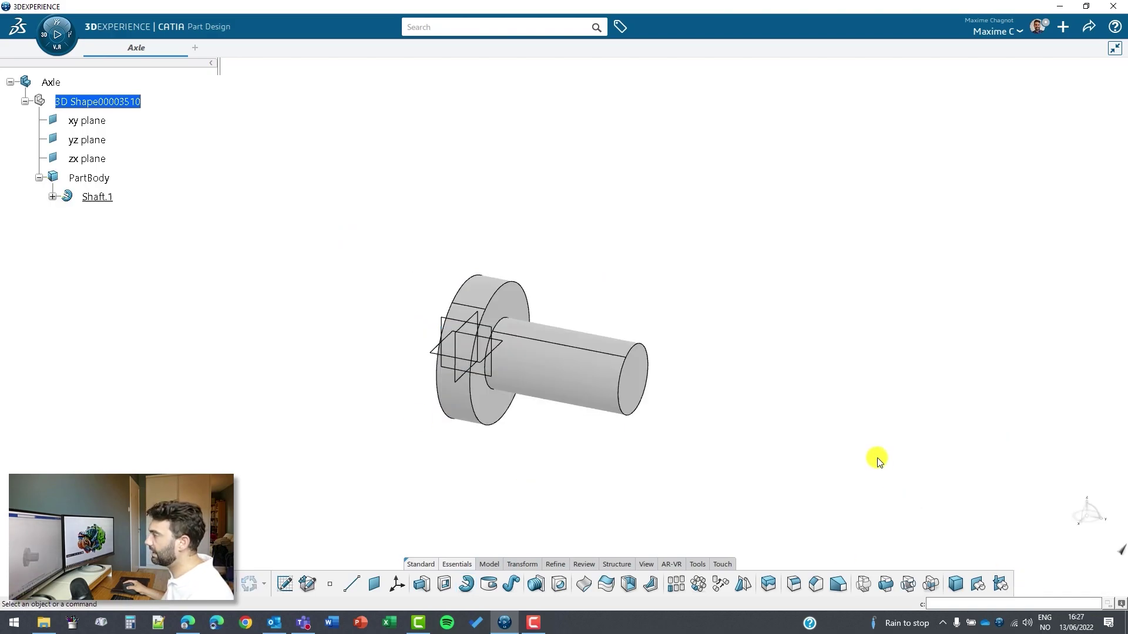
middle_drag(804, 403, 554, 382)
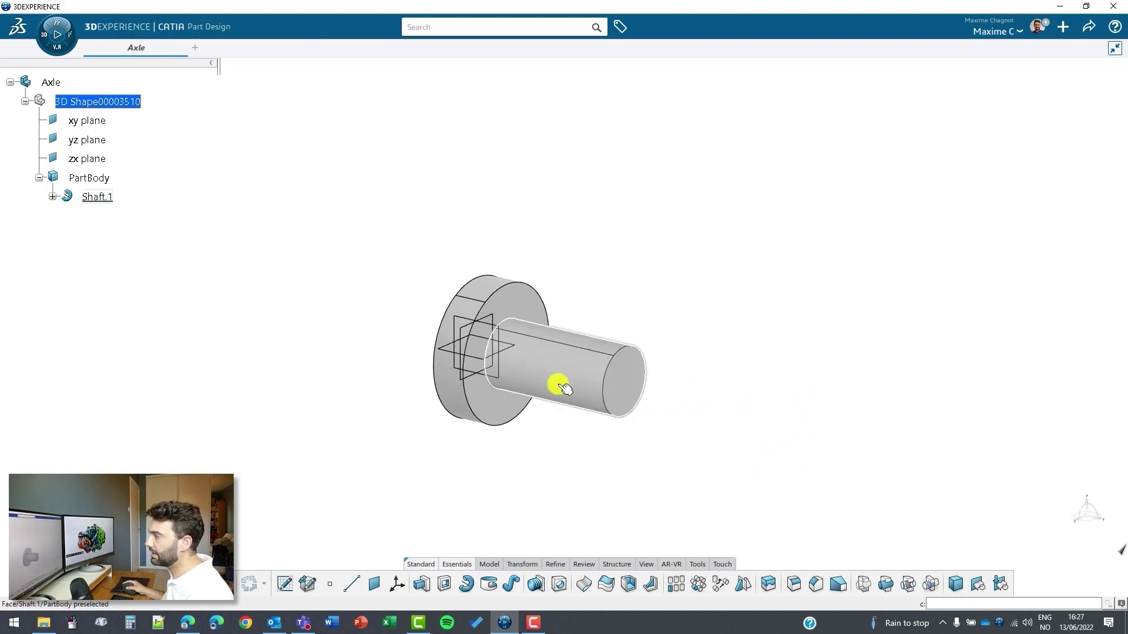
Open a new sketch on the yz plane with the shaft viewed from its side
middle_drag(394, 514, 617, 320)
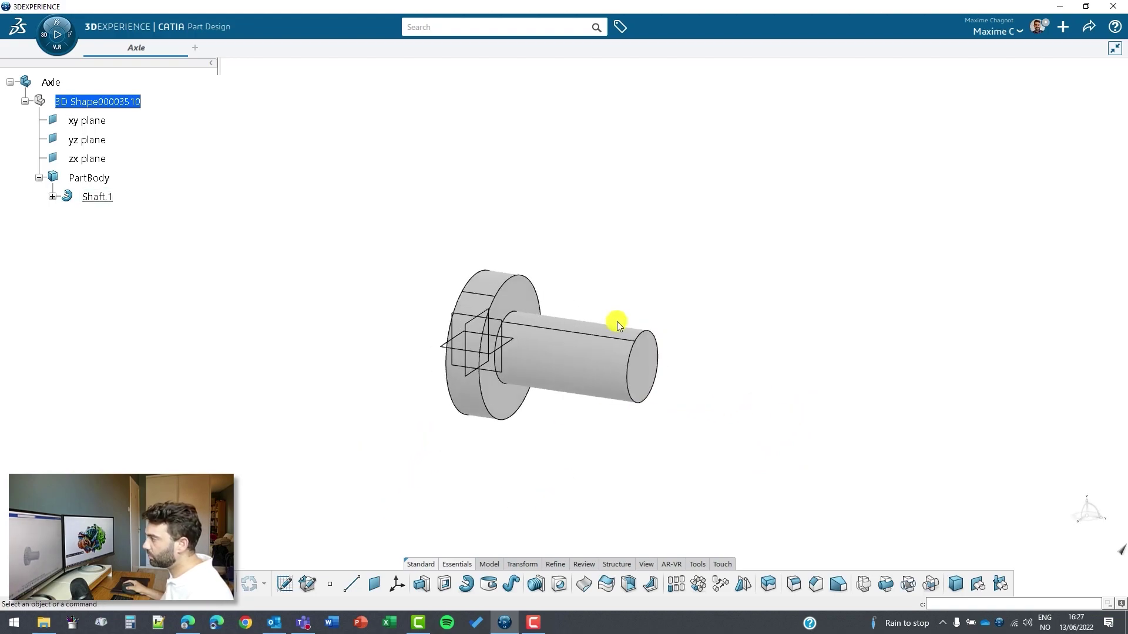
click(496, 319)
click(581, 280)
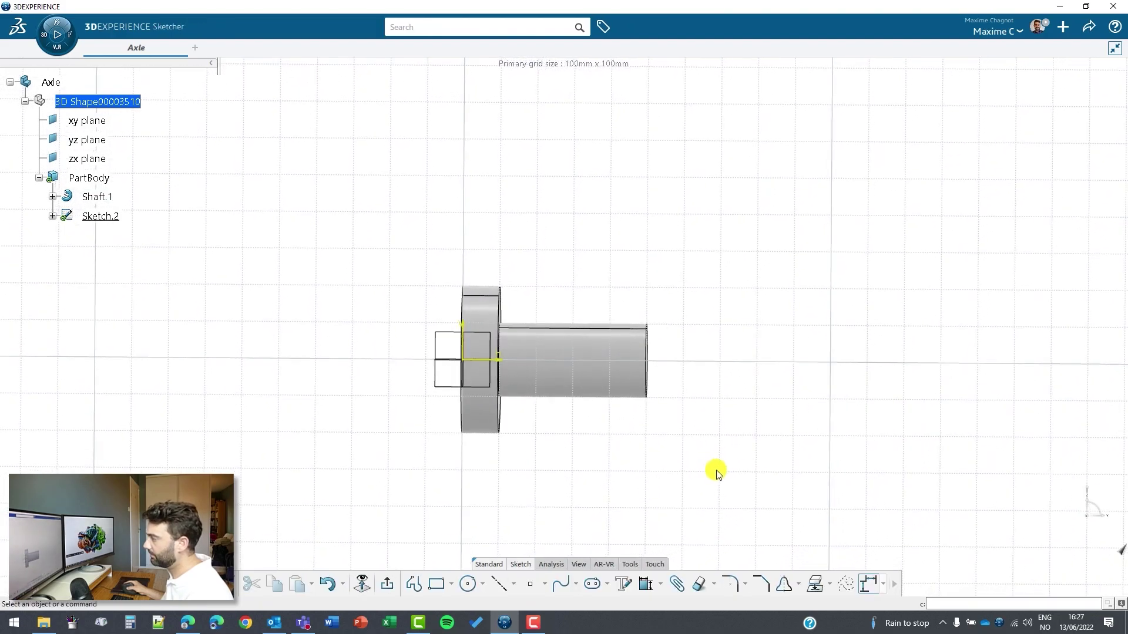
click(830, 584)
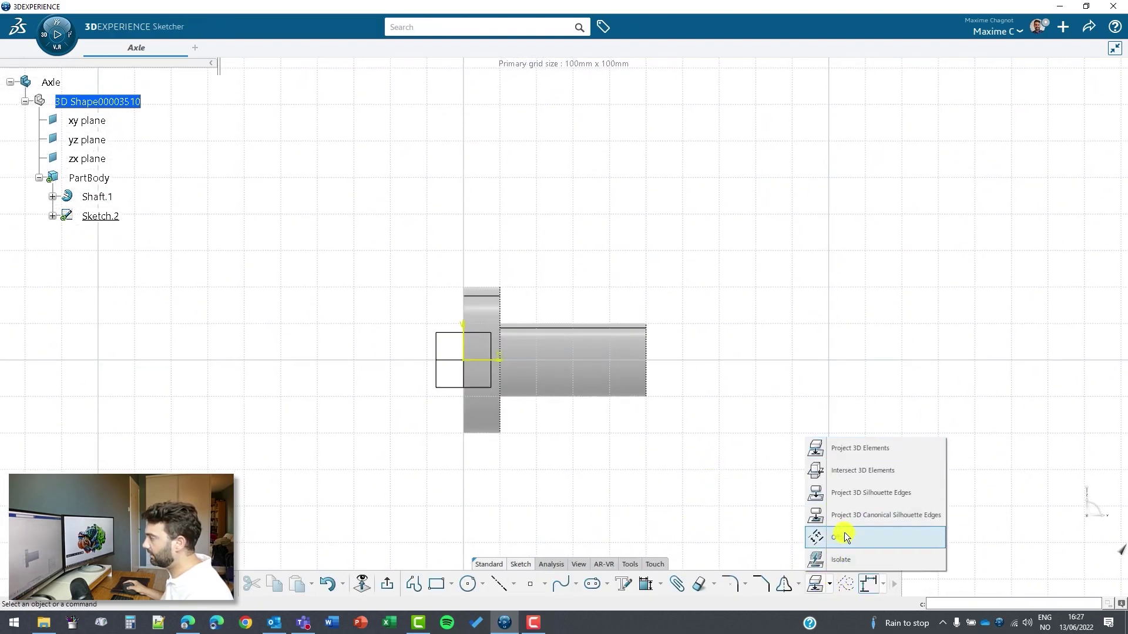
click(850, 560)
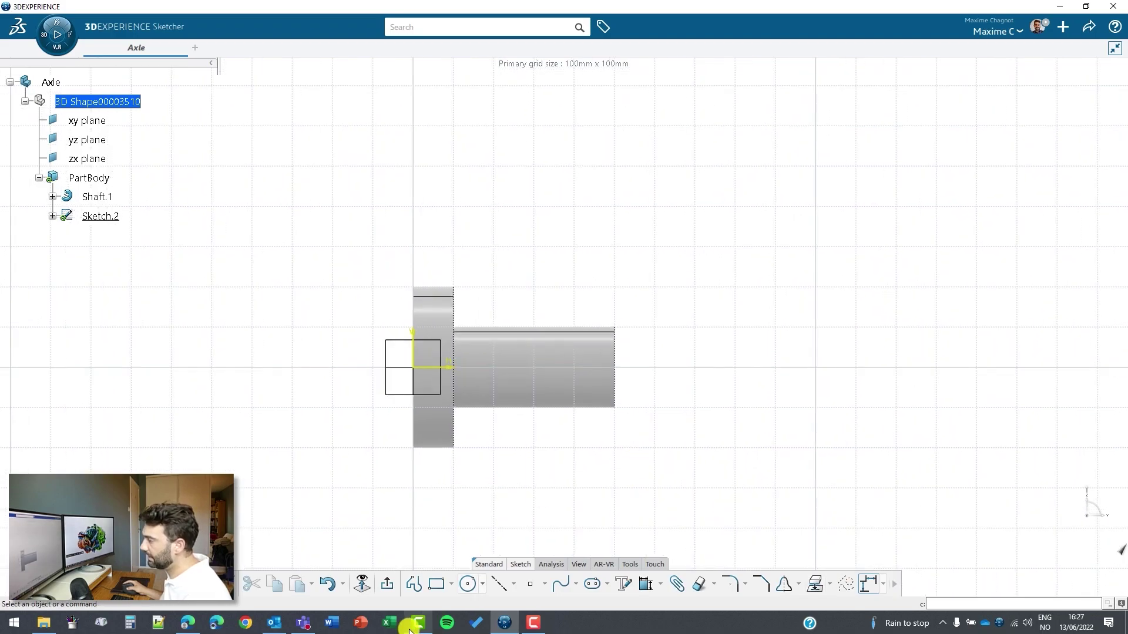
Draw a small rectangle straddling the pin's top edge near its end
click(435, 584)
click(573, 323)
click(583, 342)
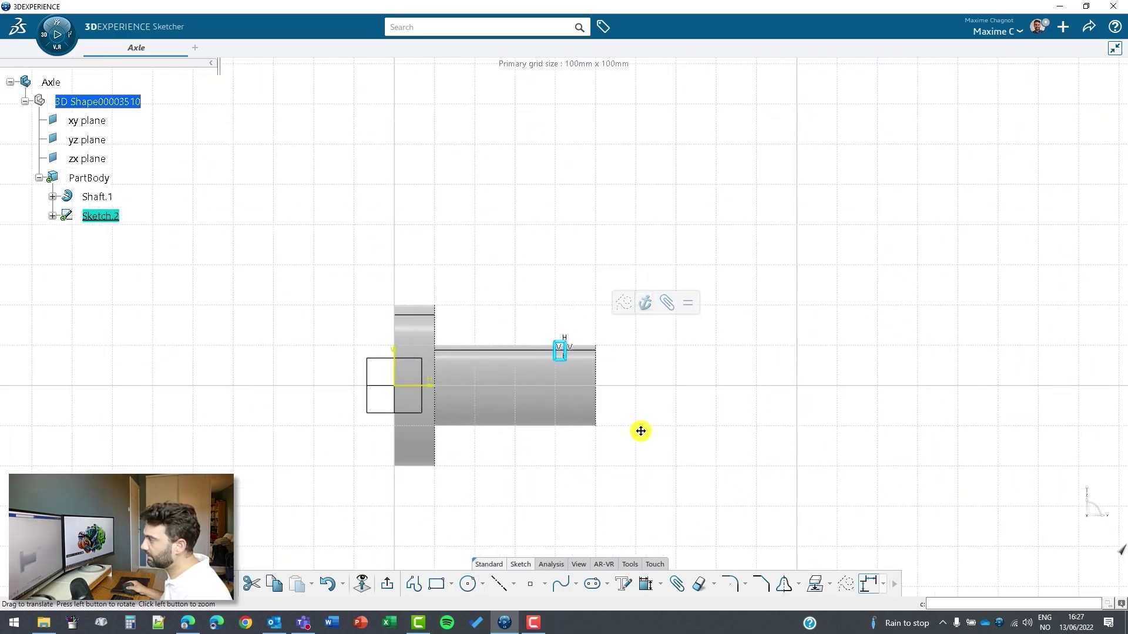
scroll(640, 431, up, 5)
middle_drag(579, 436, 574, 302)
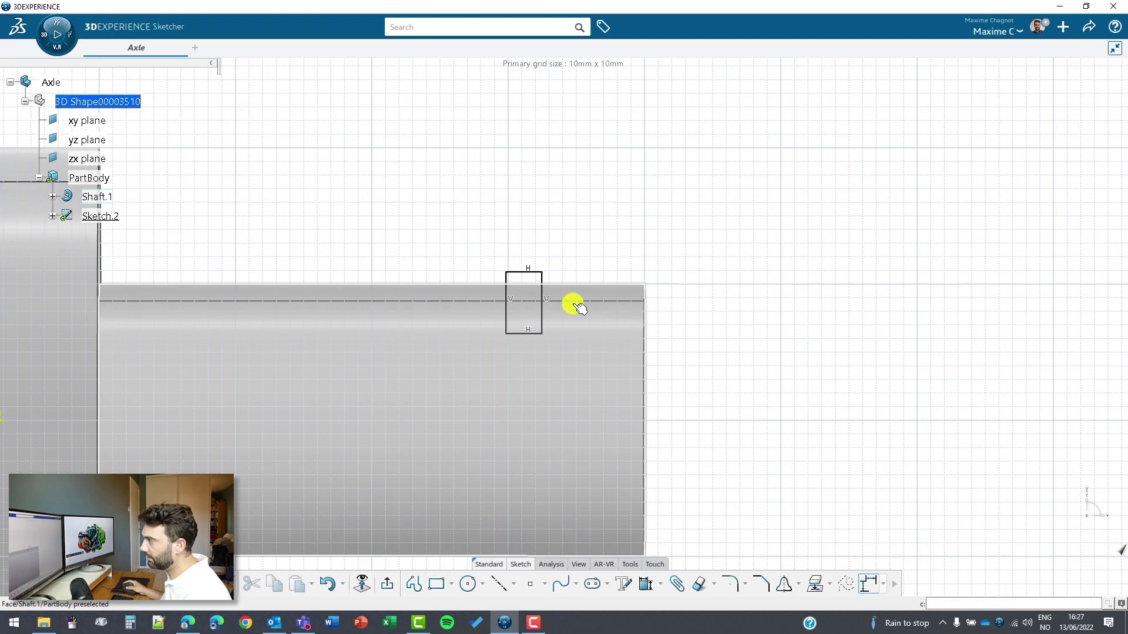
scroll(705, 364, down, 3)
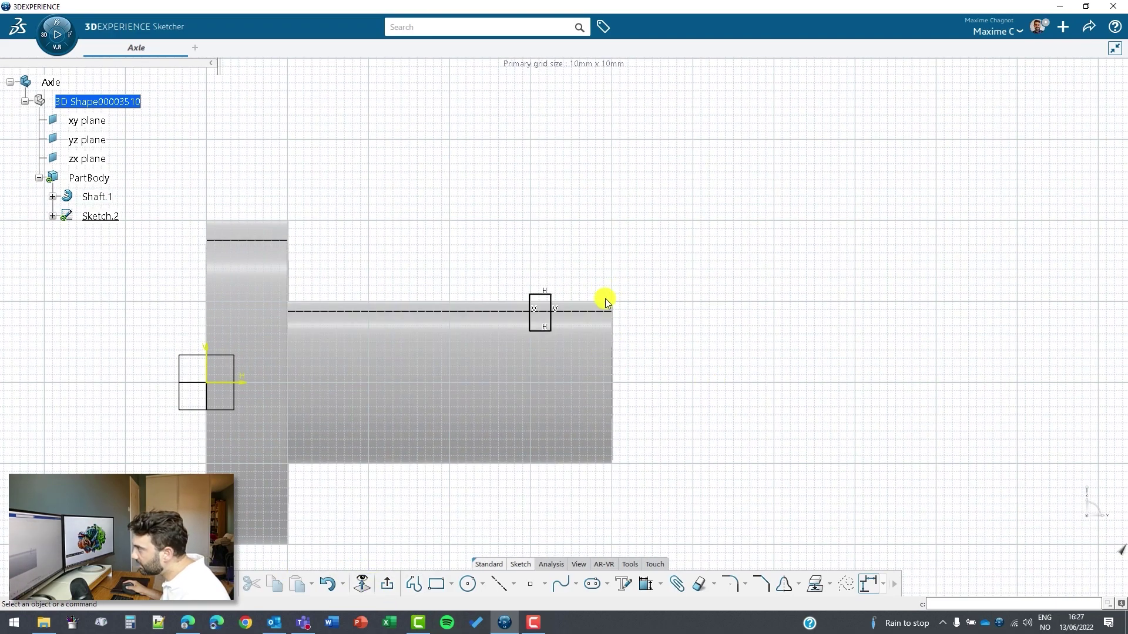
Project the pin's 3D silhouette edges into the sketch as construction geometry
click(829, 585)
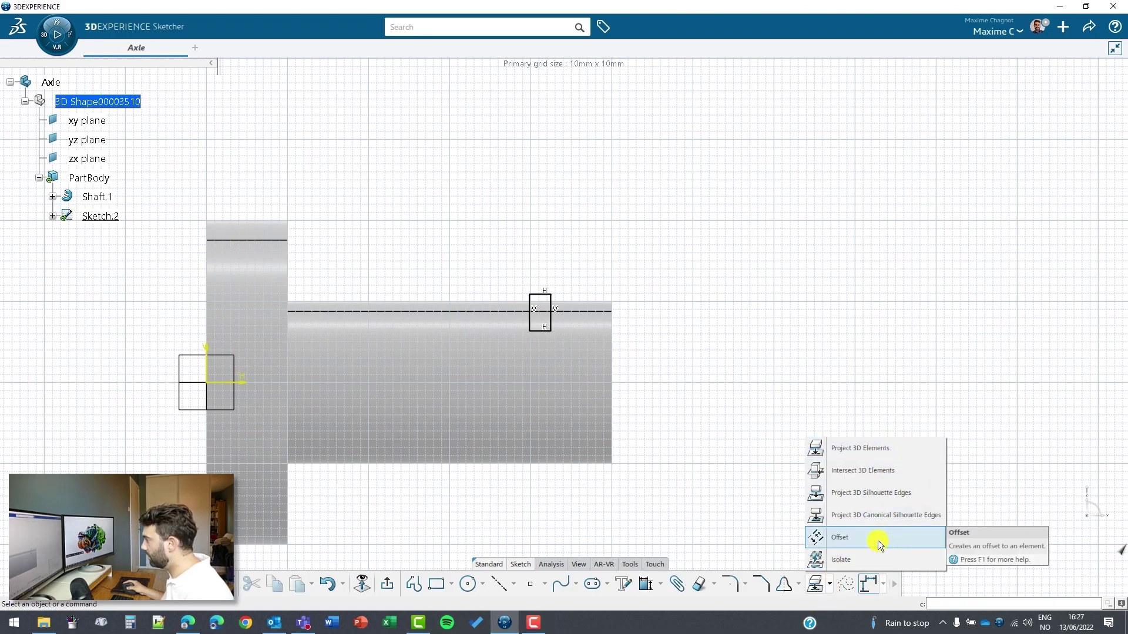
click(883, 496)
click(461, 428)
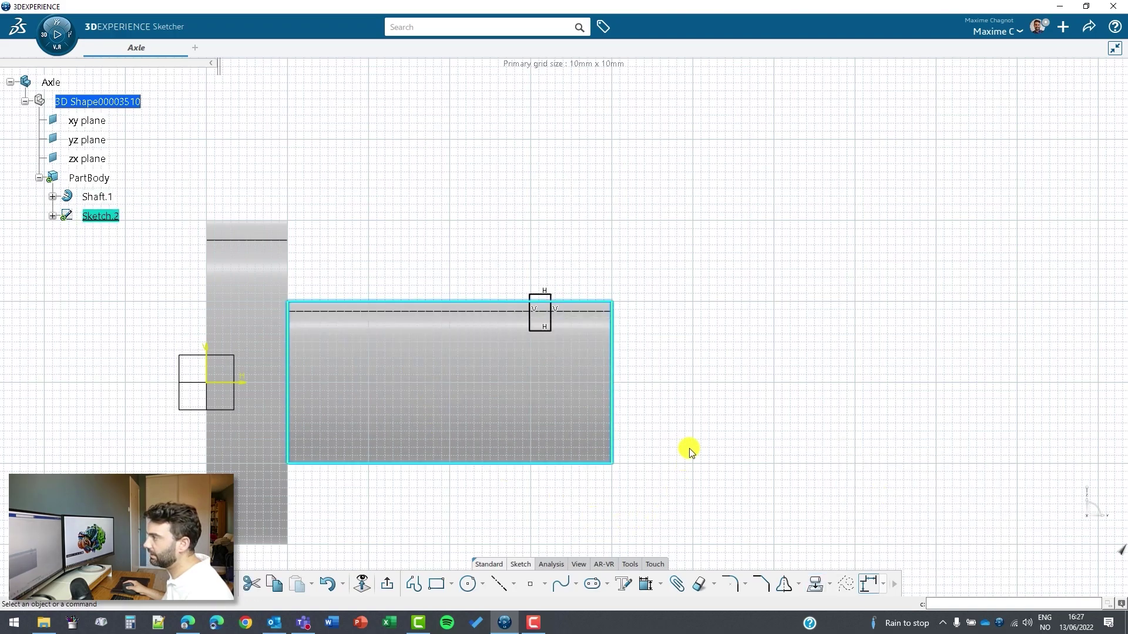
click(603, 303)
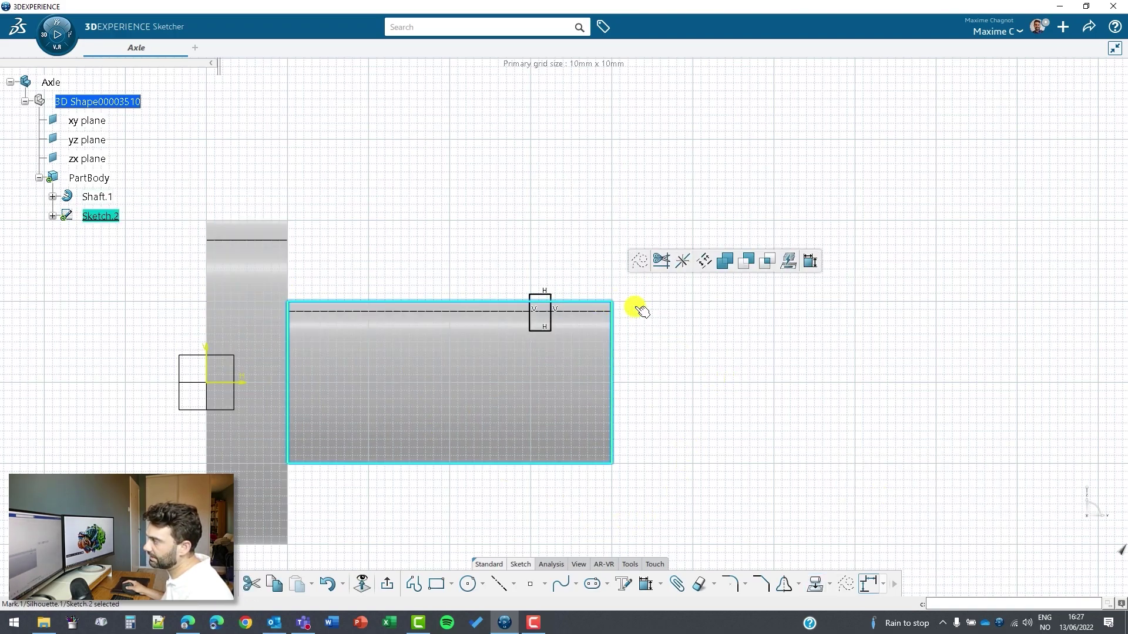
click(639, 266)
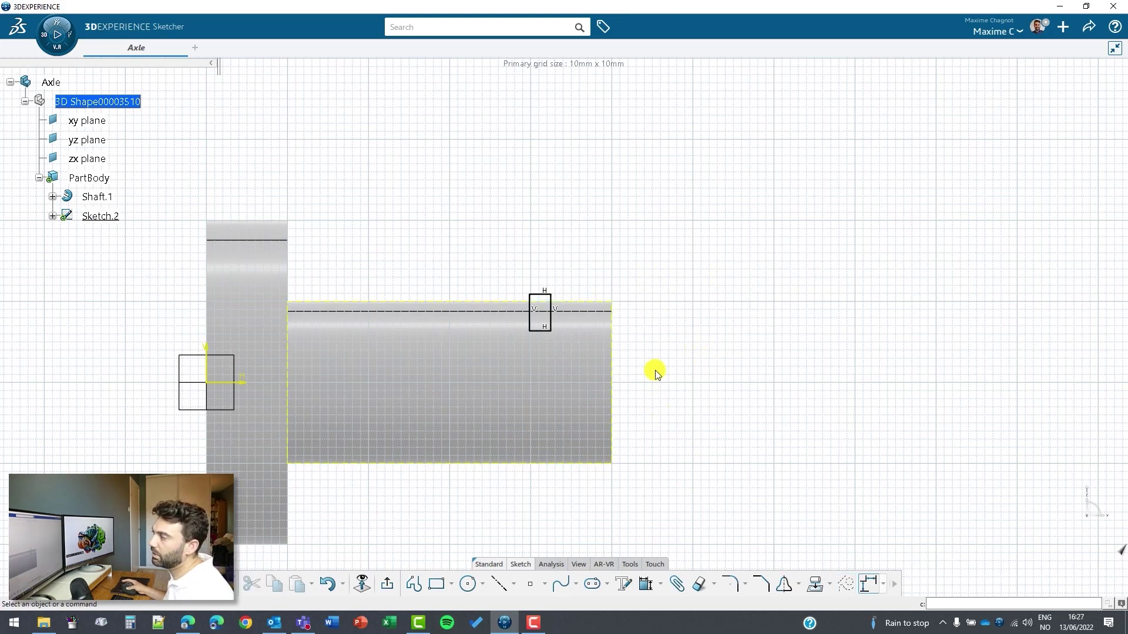
Make the rectangle's top line tangent to the pin's projected top edge
click(540, 295)
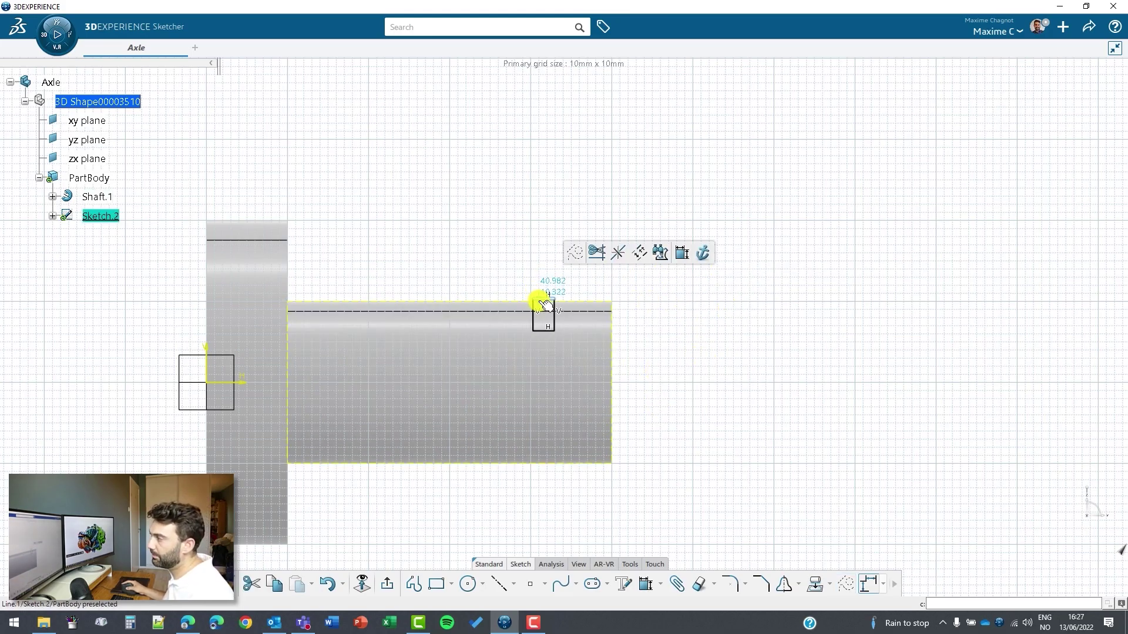
drag(537, 293, 546, 314)
ctrl+click(573, 302)
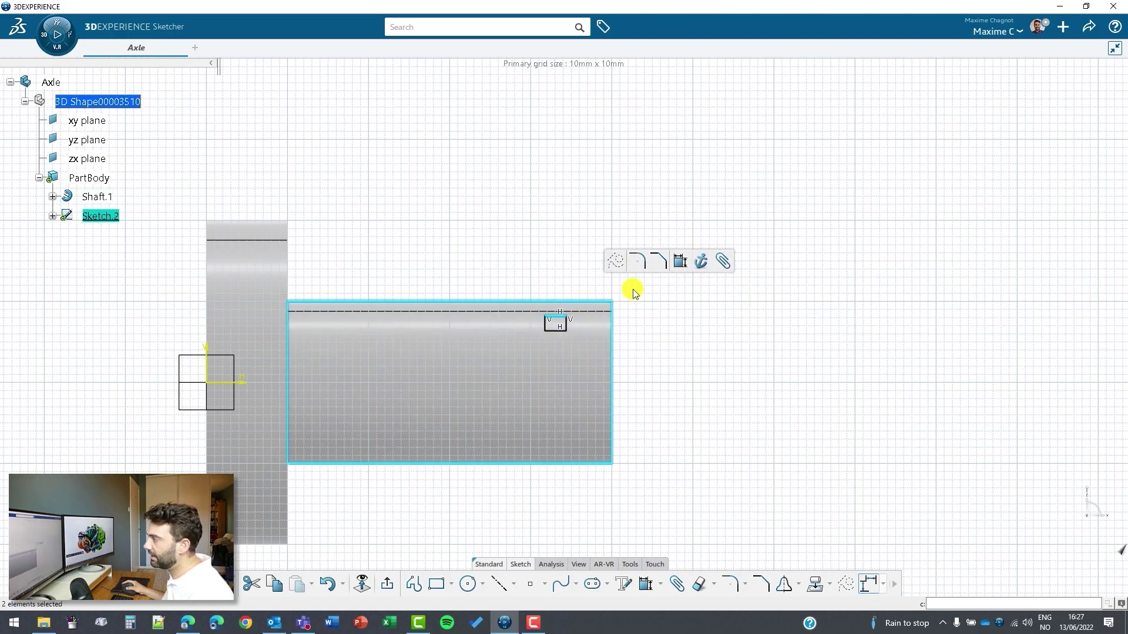
click(680, 261)
right_click(632, 243)
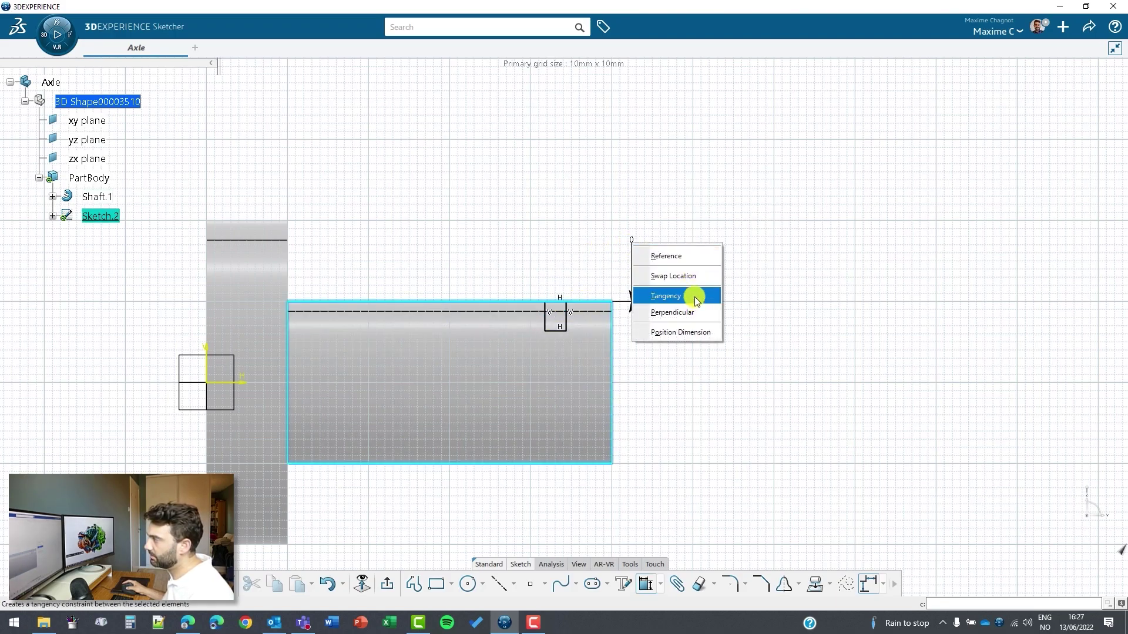
click(694, 298)
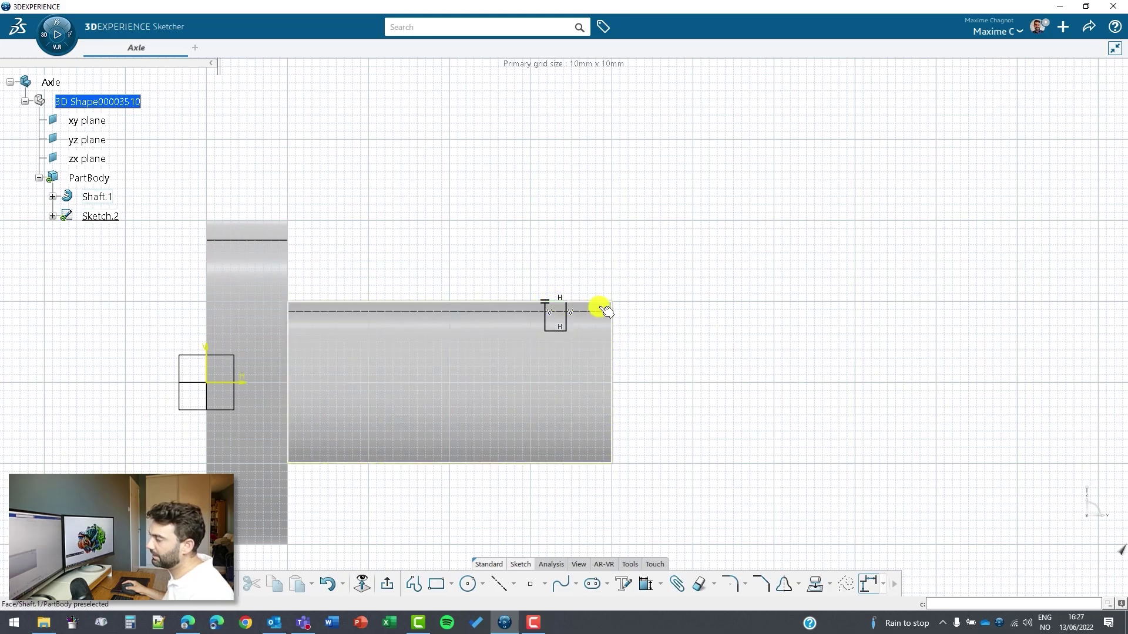
Dimension the rectangle's right side 5 mm from the pin's end face
scroll(588, 259, up, 5)
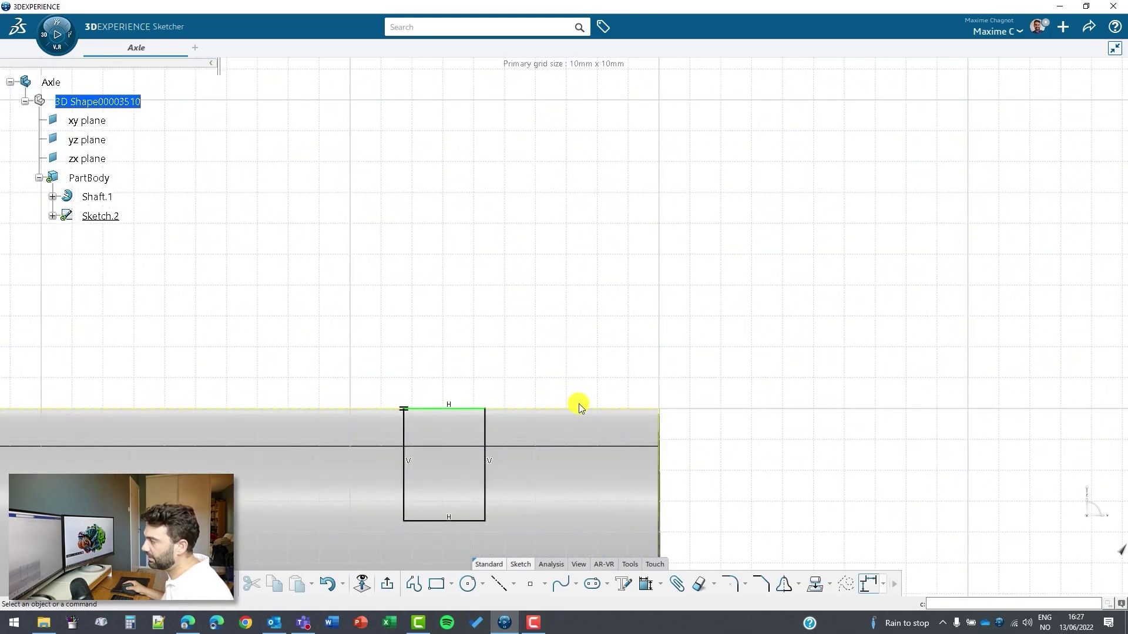
mouse_move(578, 407)
middle_down()
mouse_move(522, 381)
mouse_move(736, 318)
mouse_move(738, 345)
mouse_move(617, 370)
middle_up()
click(486, 385)
ctrl+click(611, 403)
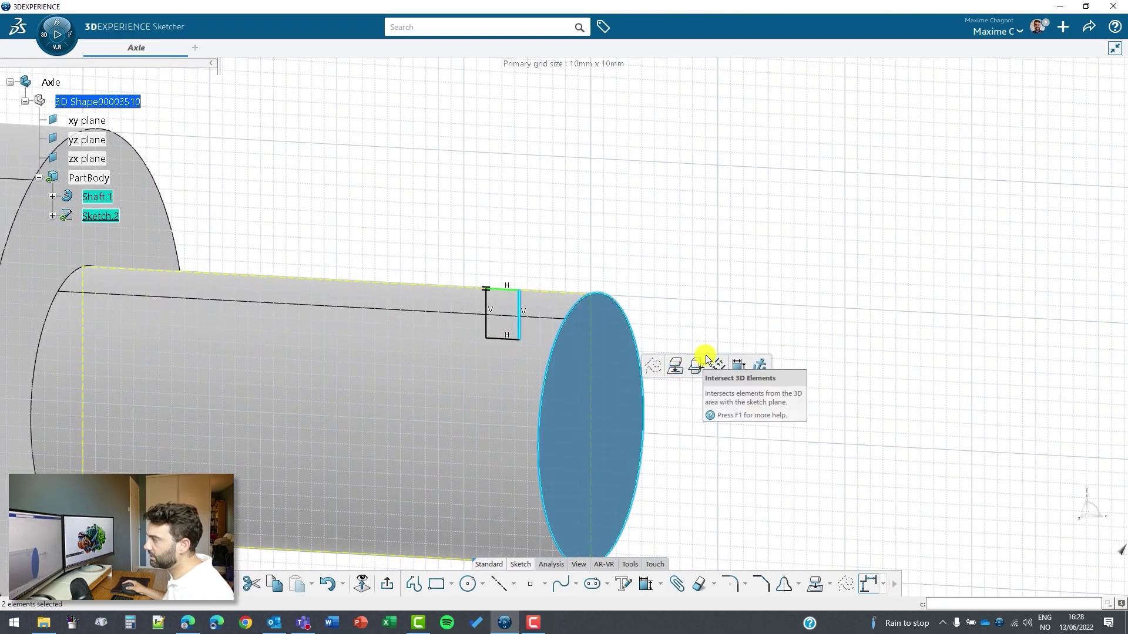
click(739, 365)
click(702, 230)
mouse_move(662, 341)
middle_down()
mouse_move(681, 251)
mouse_move(685, 285)
mouse_move(537, 282)
mouse_move(569, 317)
mouse_move(692, 286)
mouse_move(715, 315)
mouse_move(700, 344)
middle_up()
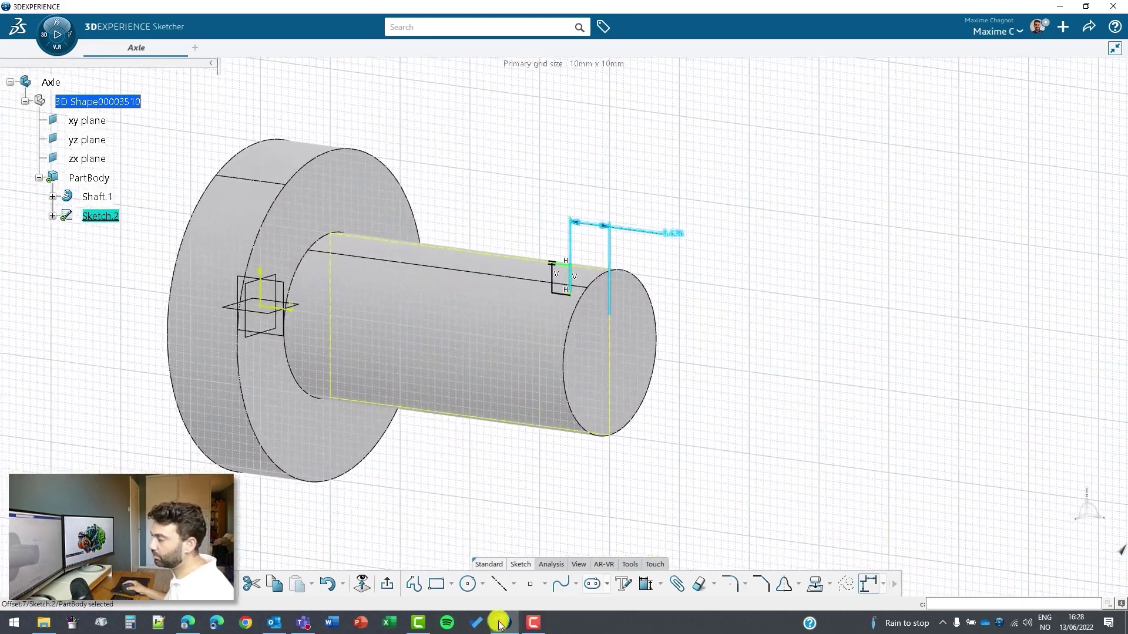
click(361, 585)
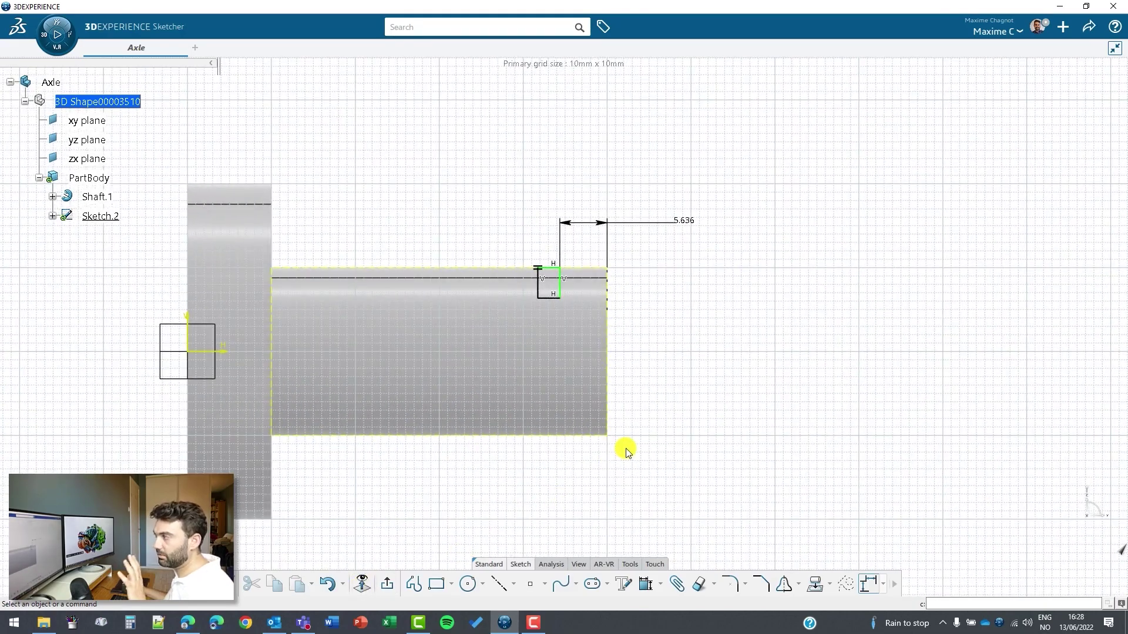
double_click(715, 259)
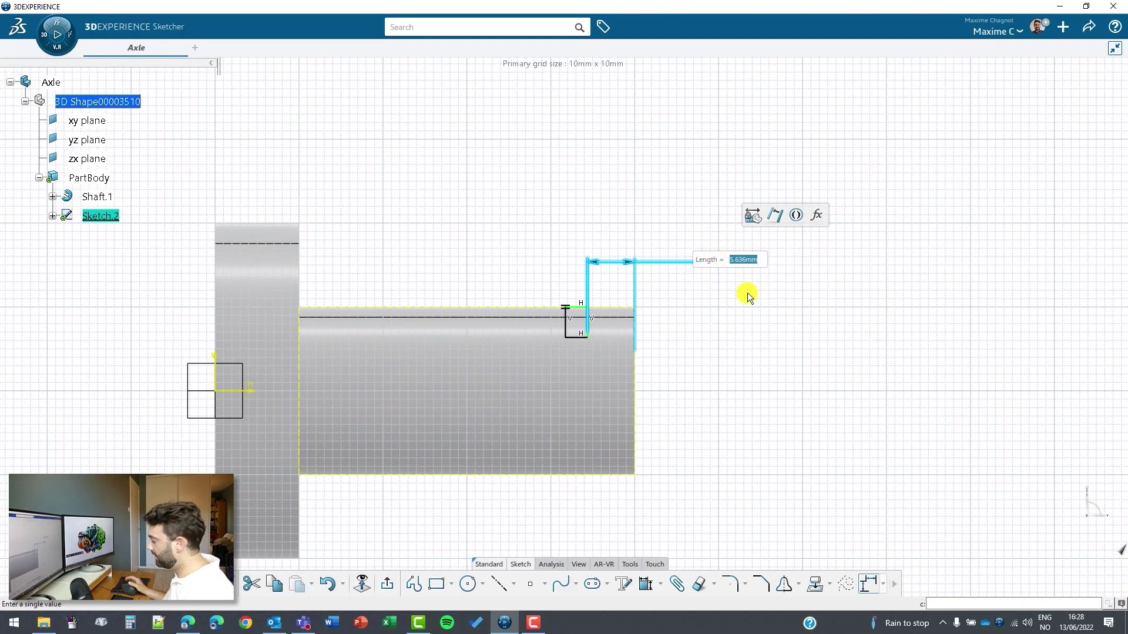
text(5)
key(Return)
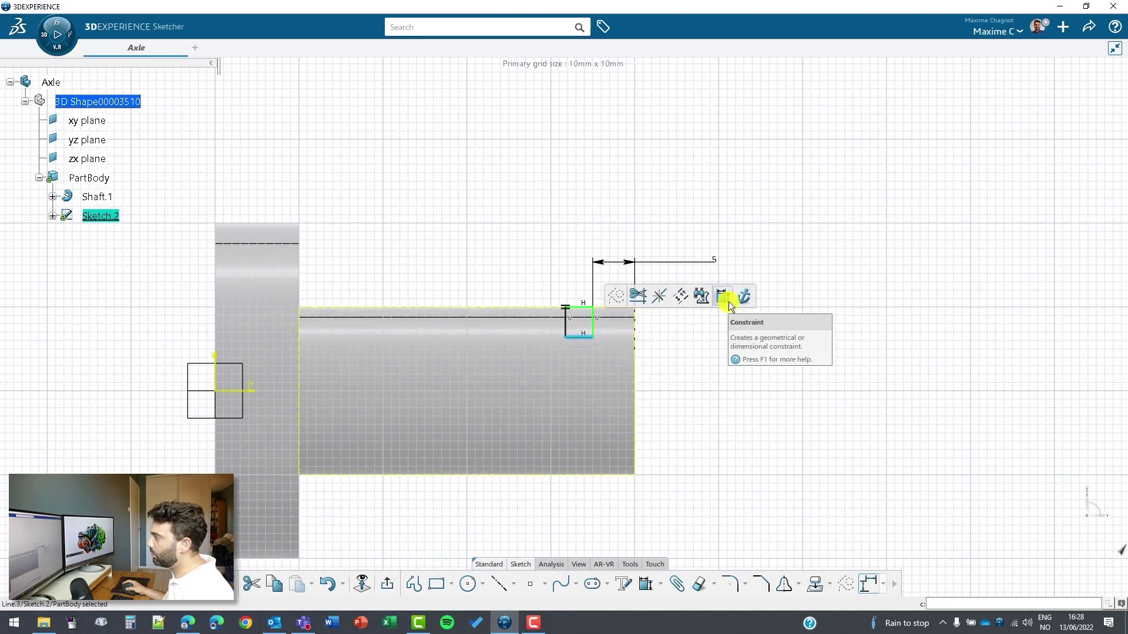
Set the groove width to 2 mm and its bottom line 7.5 mm above the horizontal axis
click(728, 302)
click(694, 216)
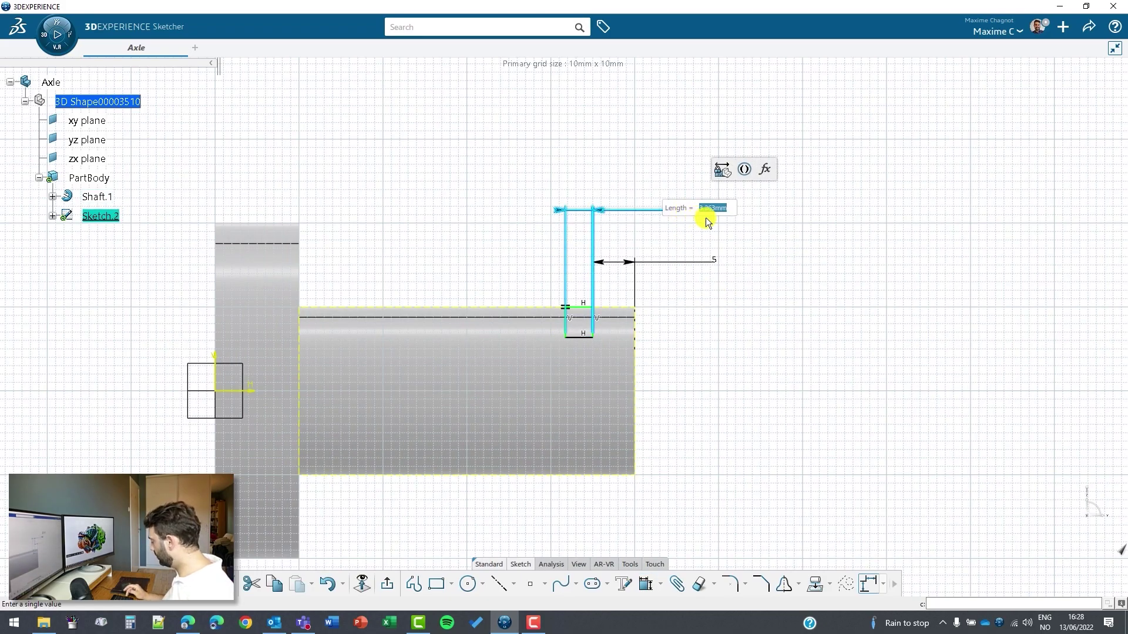
text(2)
key(Return)
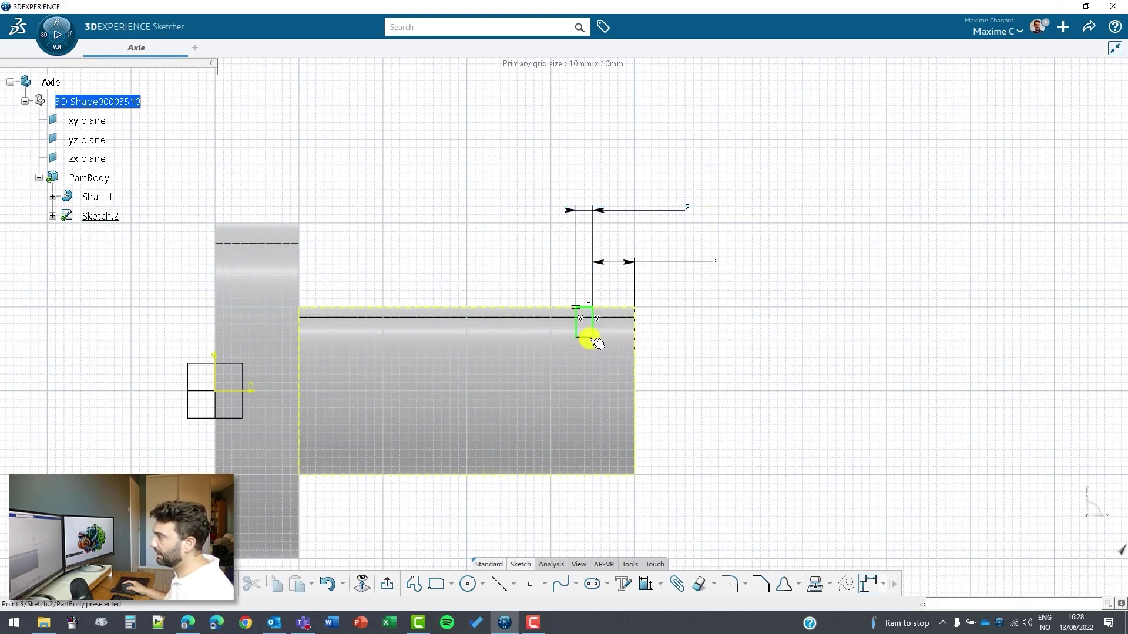
click(590, 338)
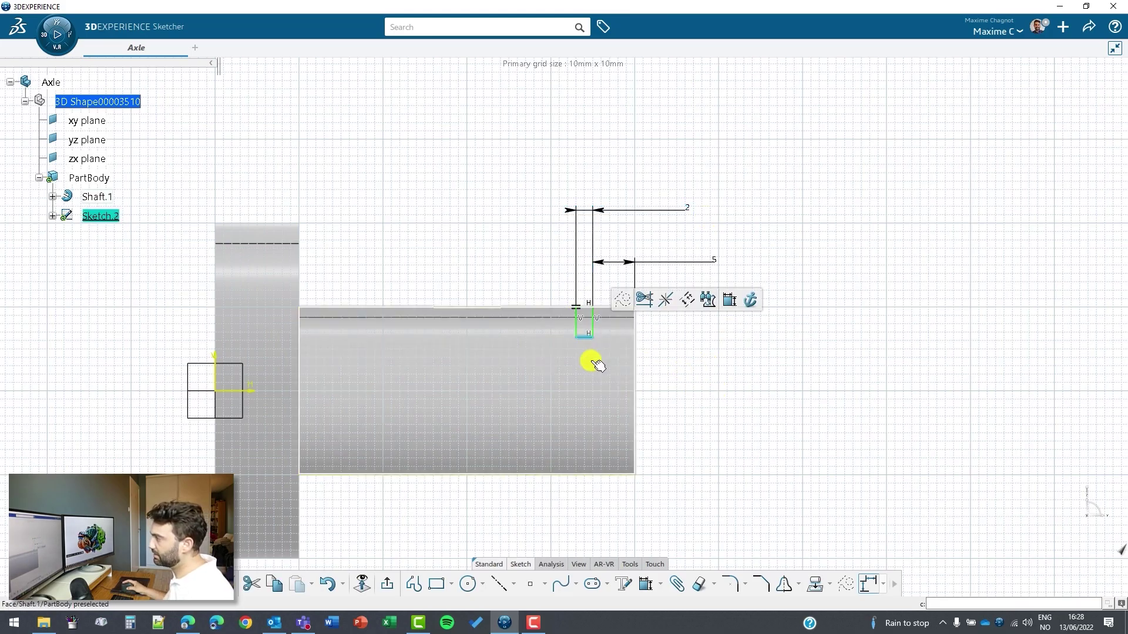
ctrl+click(207, 391)
click(345, 350)
click(796, 375)
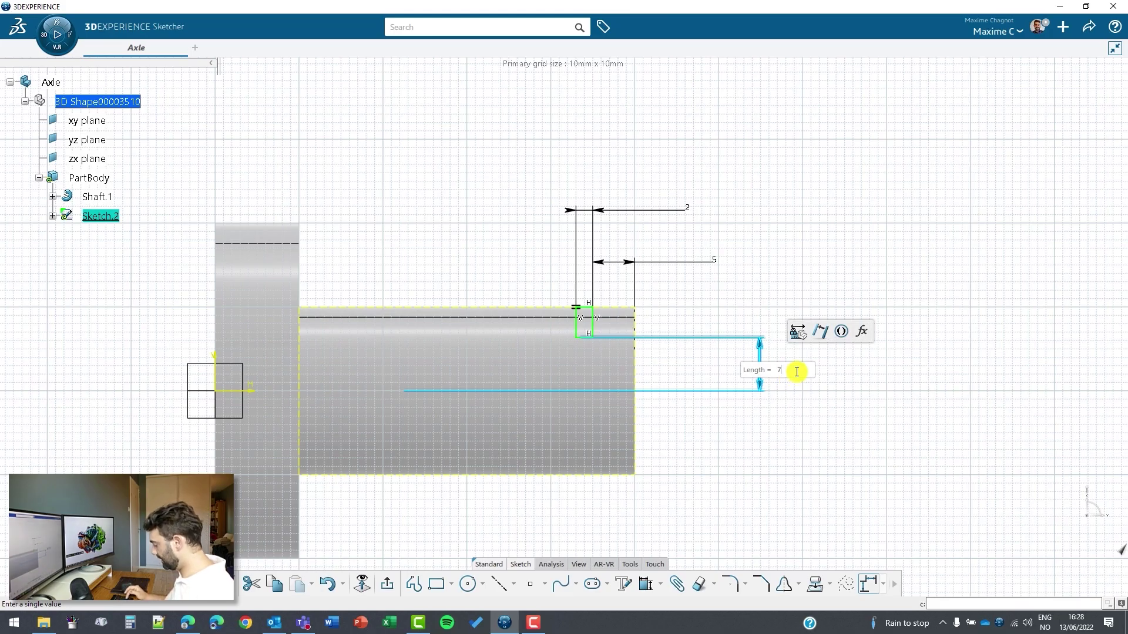
text(7,5)
key(Return)
click(683, 517)
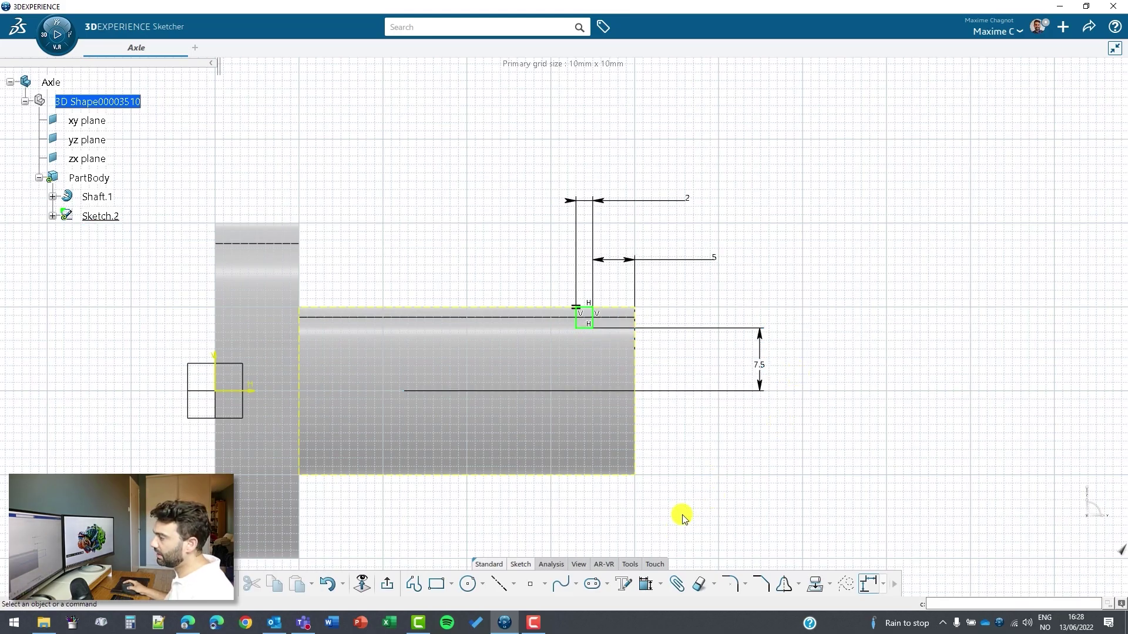
Exit the sketch and cut Groove.1 by revolving Sketch.2 360° about the shaft's axis
click(386, 584)
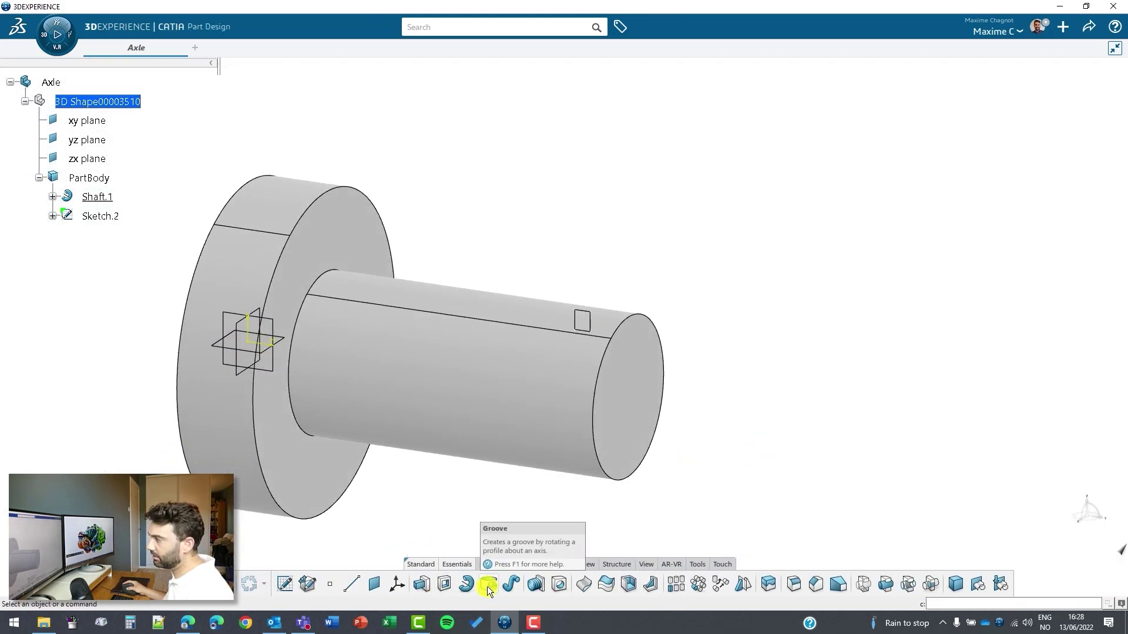
click(489, 584)
click(585, 314)
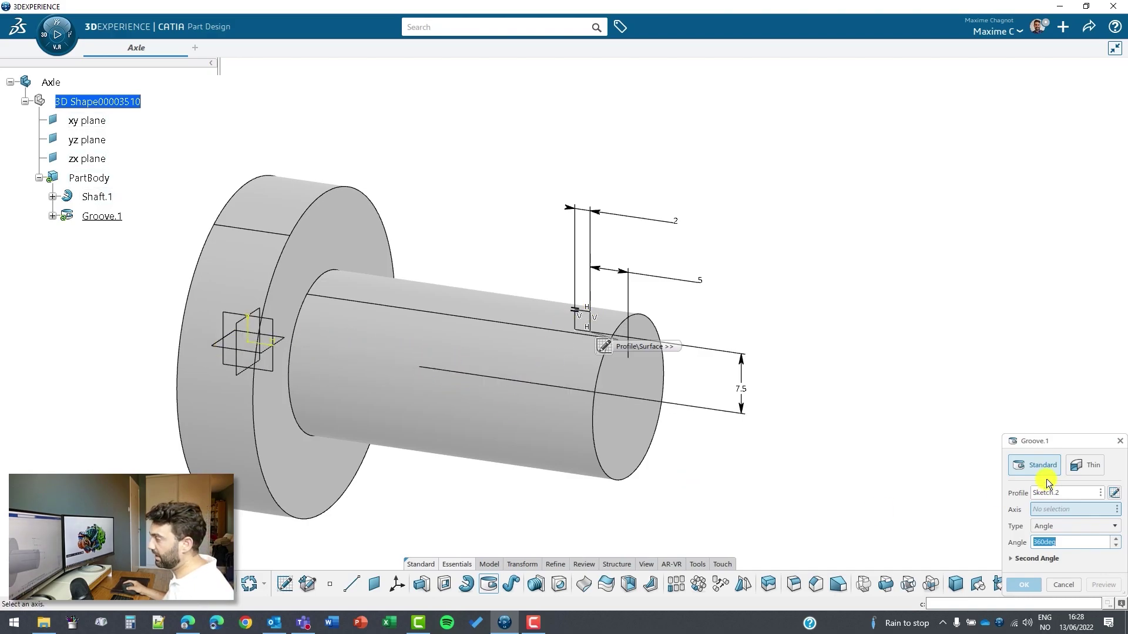
middle_drag(672, 479, 274, 441)
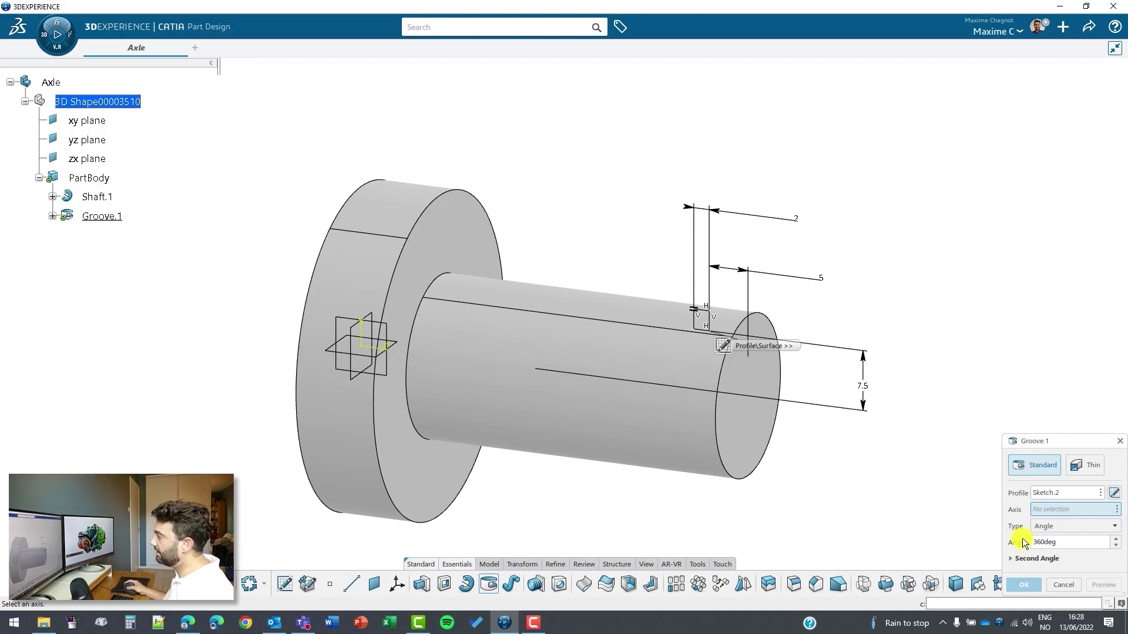
click(518, 332)
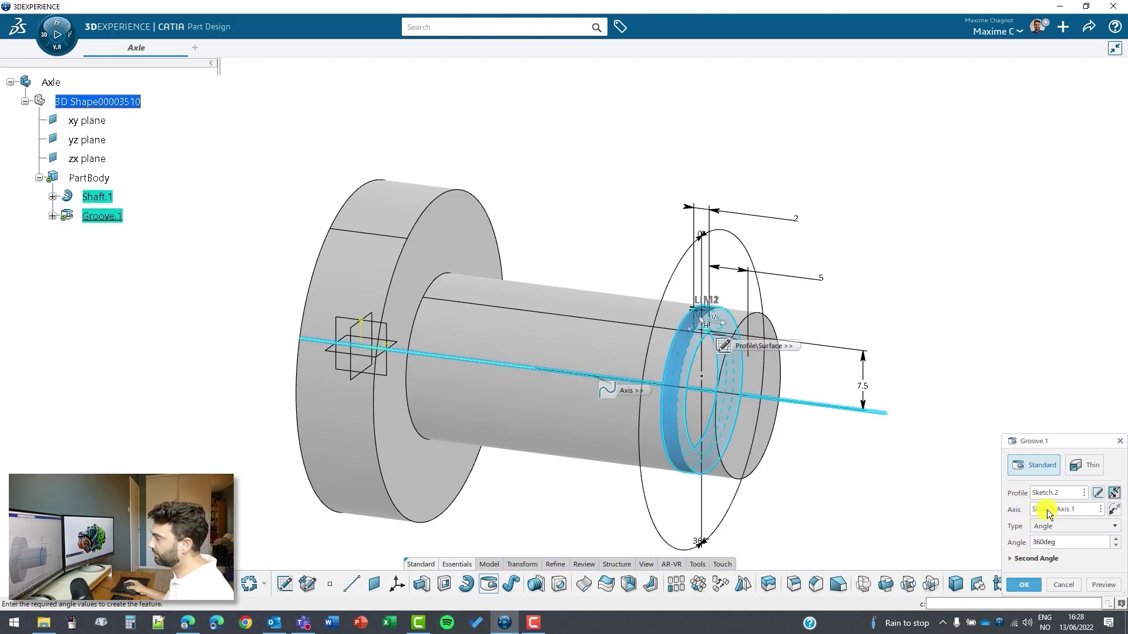
click(1020, 584)
middle_drag(932, 470, 756, 477)
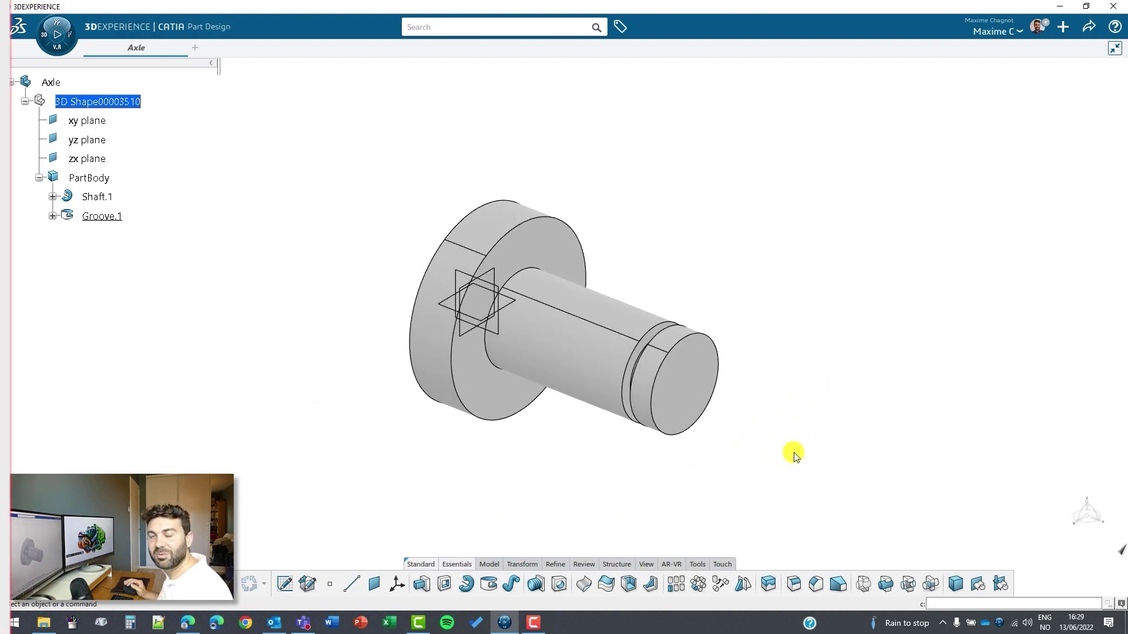